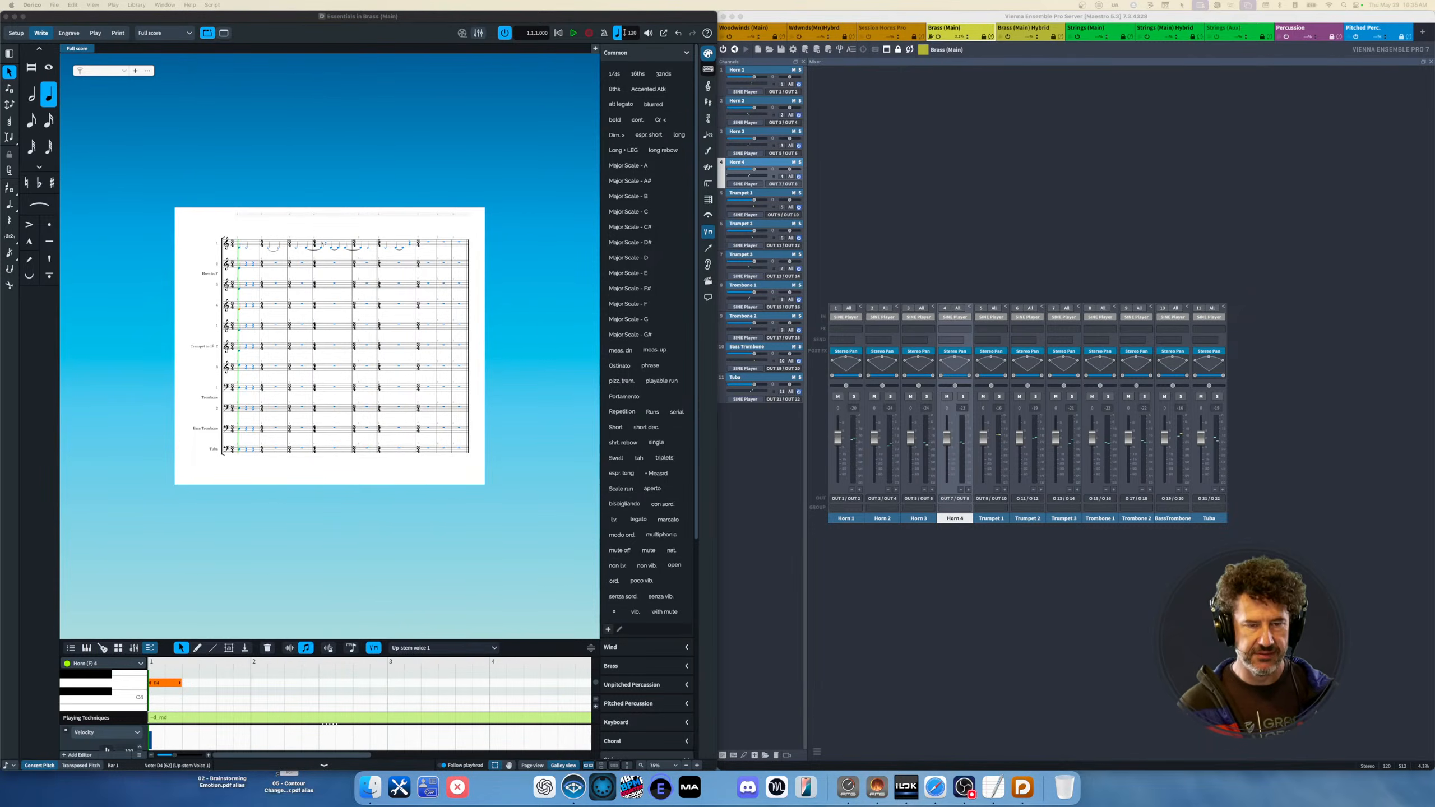
Look over the project's brass players and layouts in Setup mode and return to writing the full score
click(293, 20)
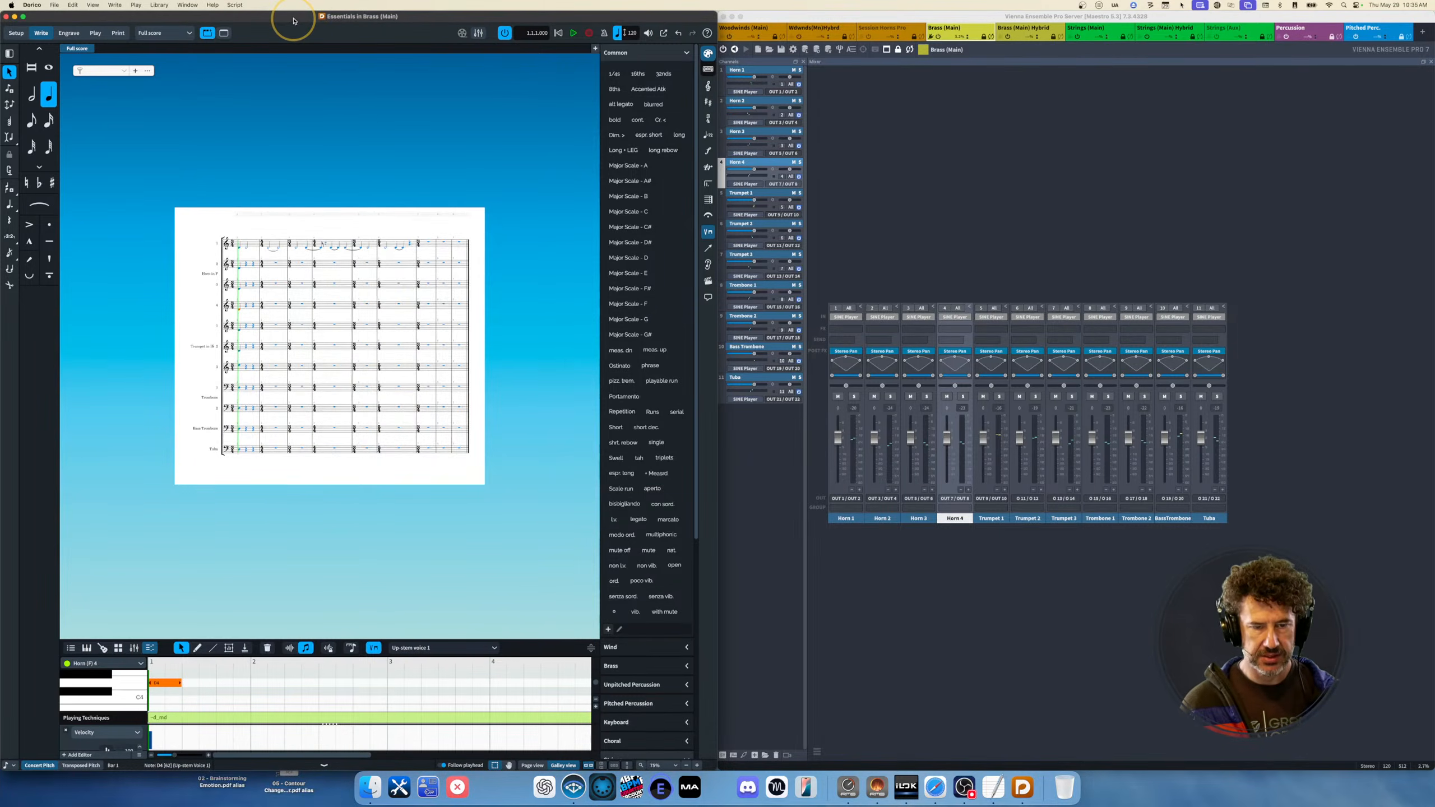
key(super+equal)
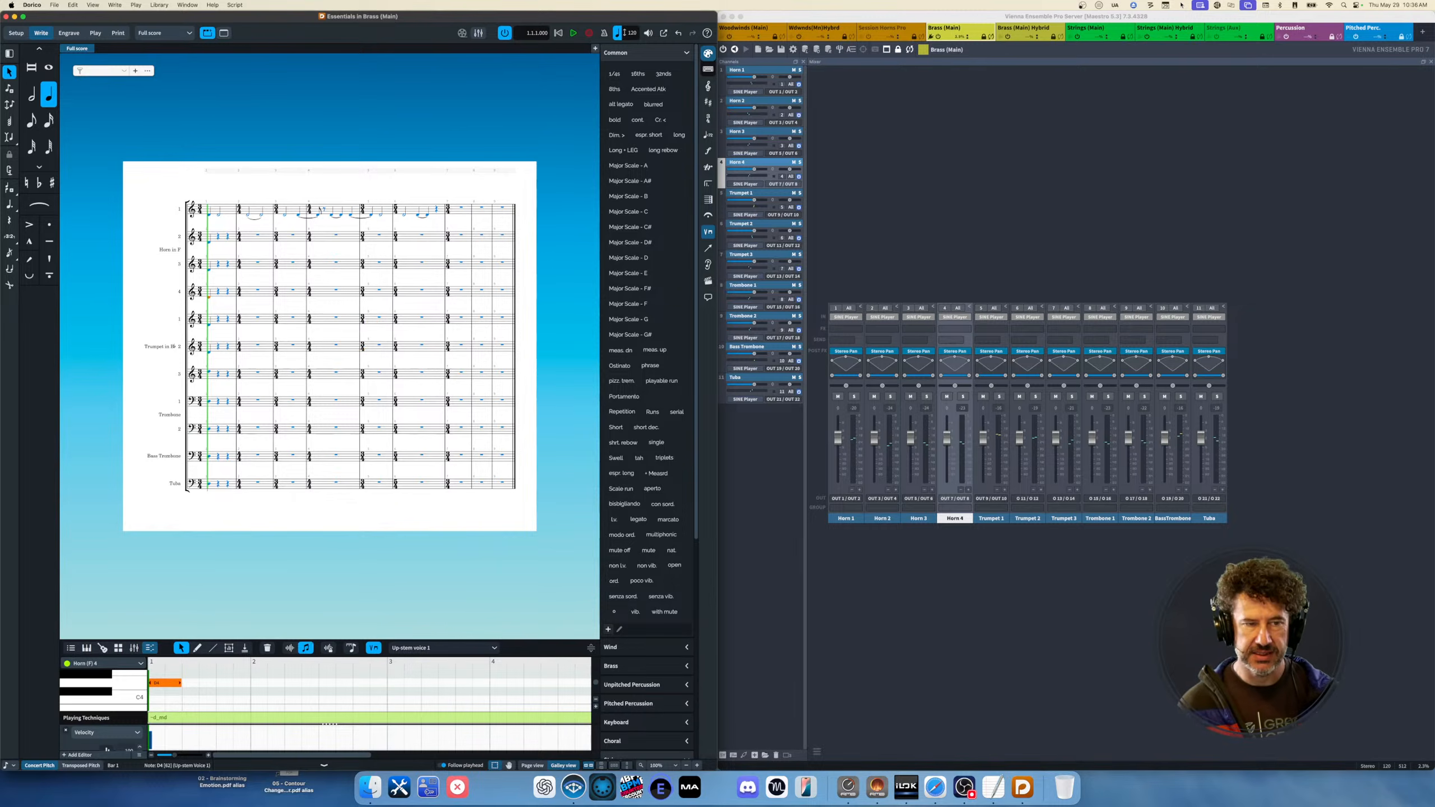
click(15, 33)
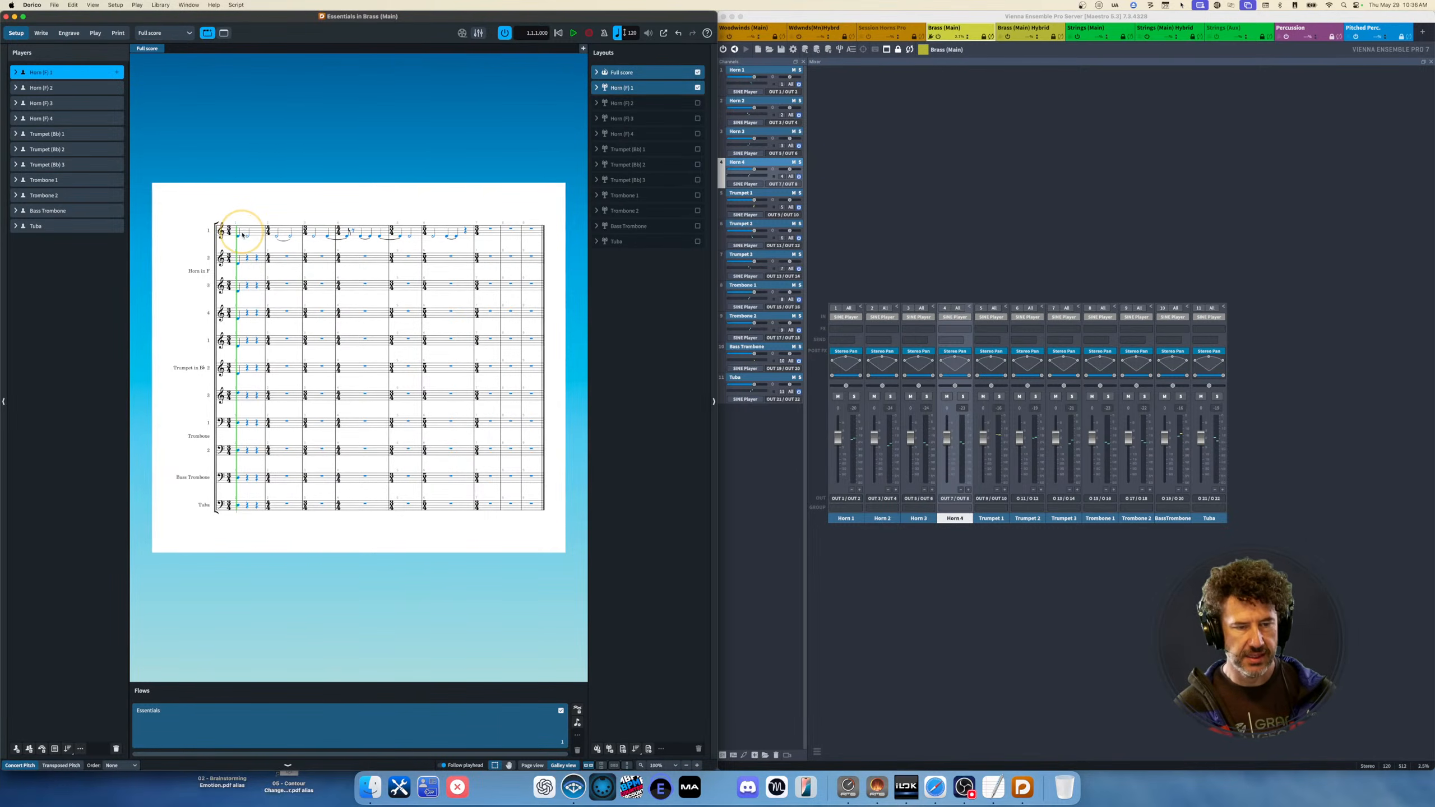
click(41, 32)
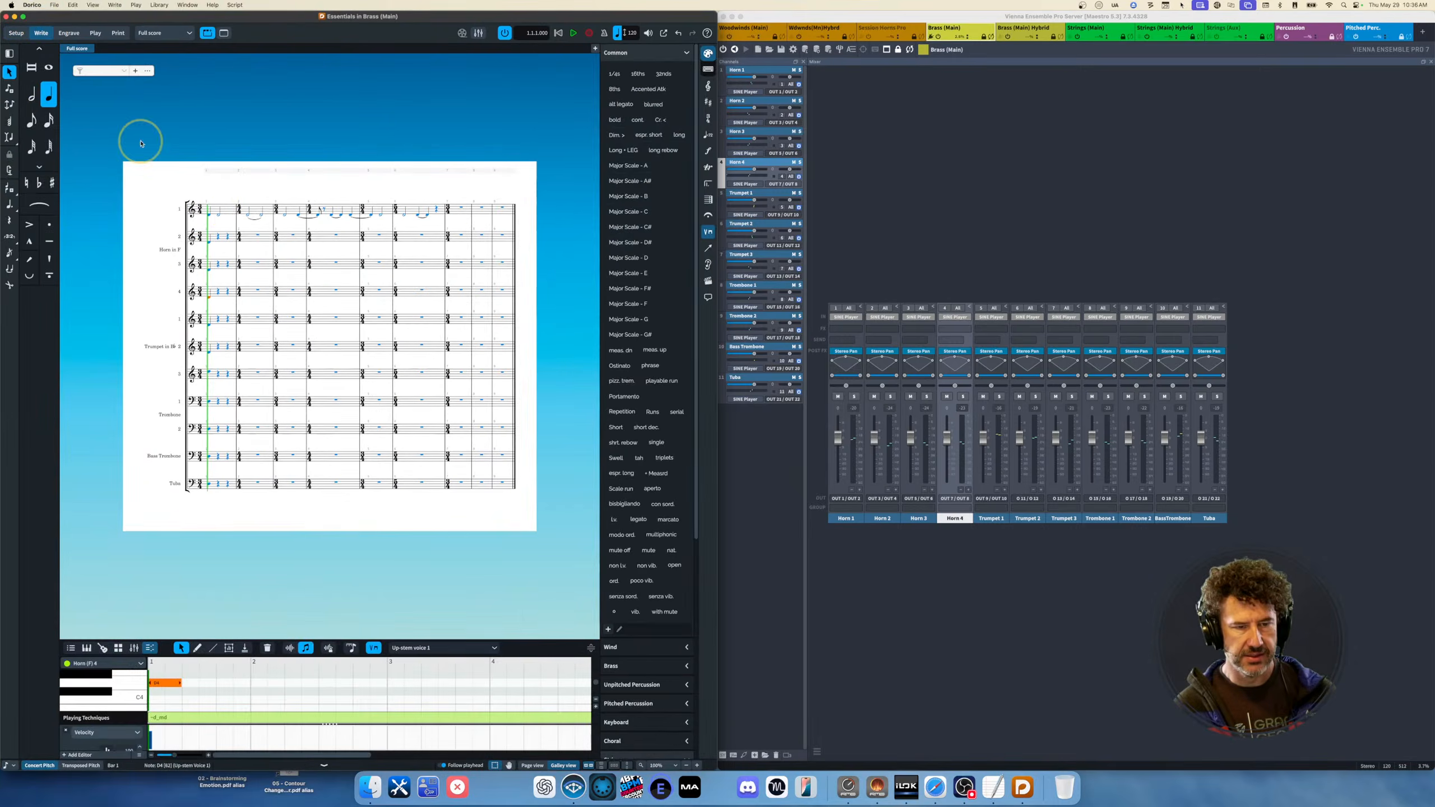
Audition the first note of every brass staff in turn, from Horn 1 down to Tuba
click(210, 213)
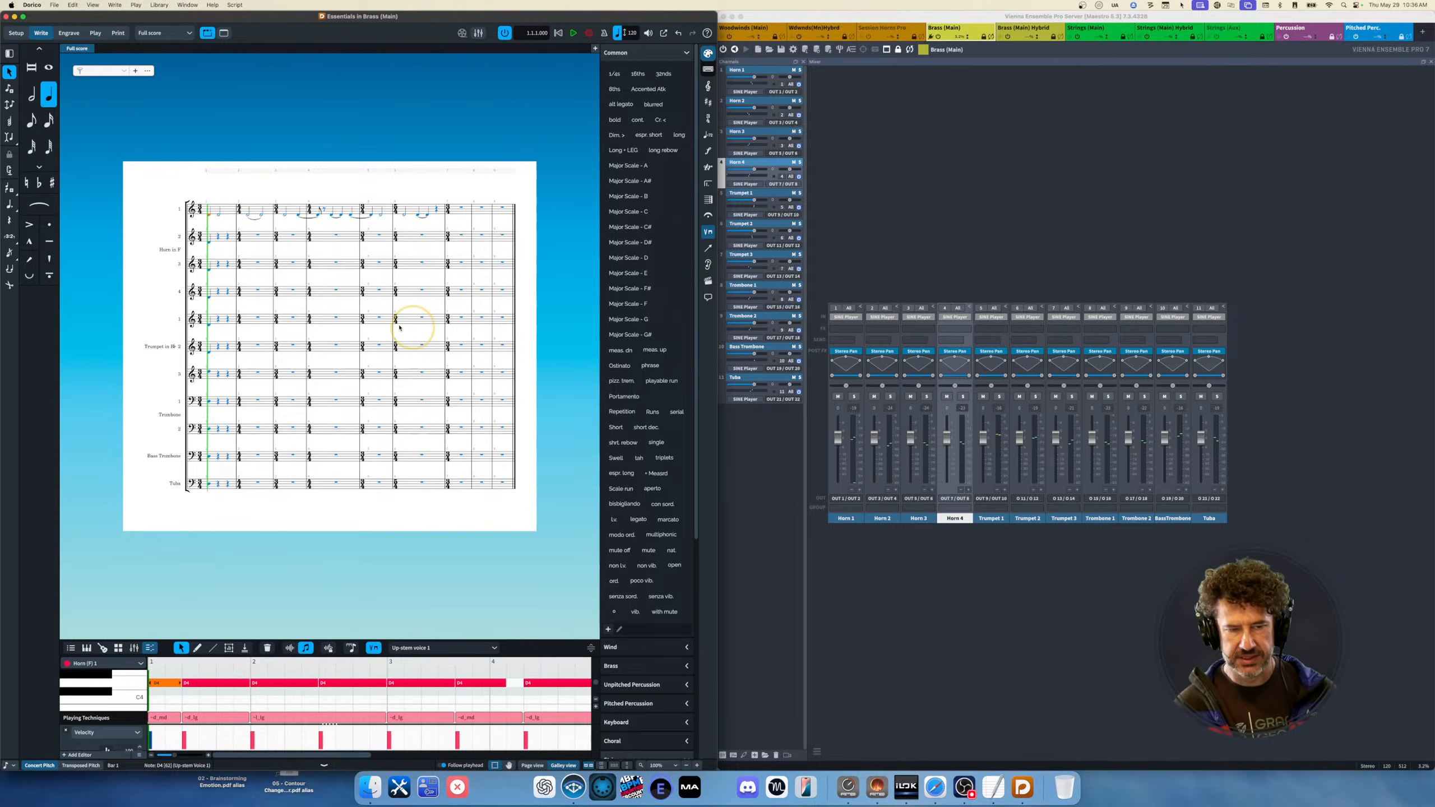
click(208, 214)
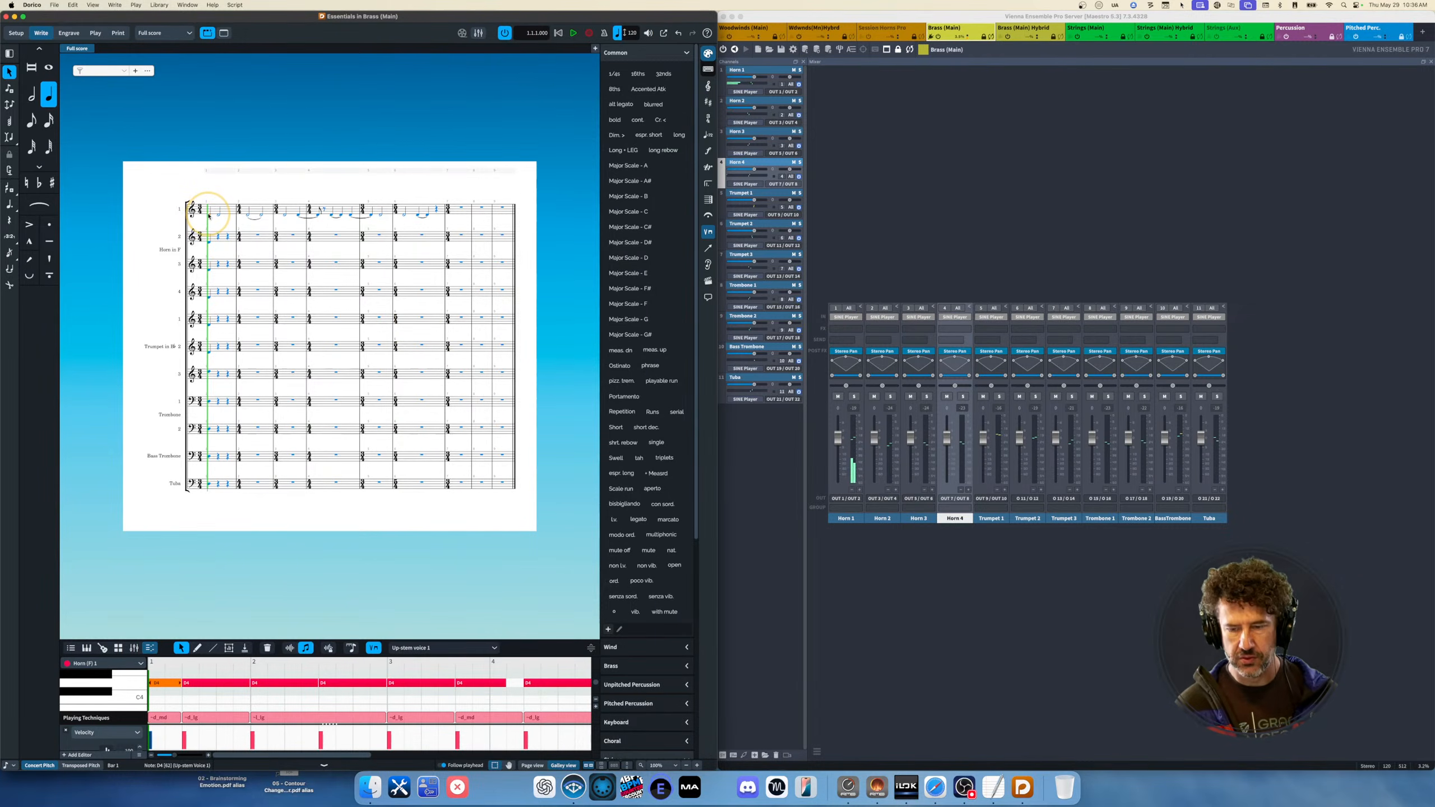
key(super+Down)
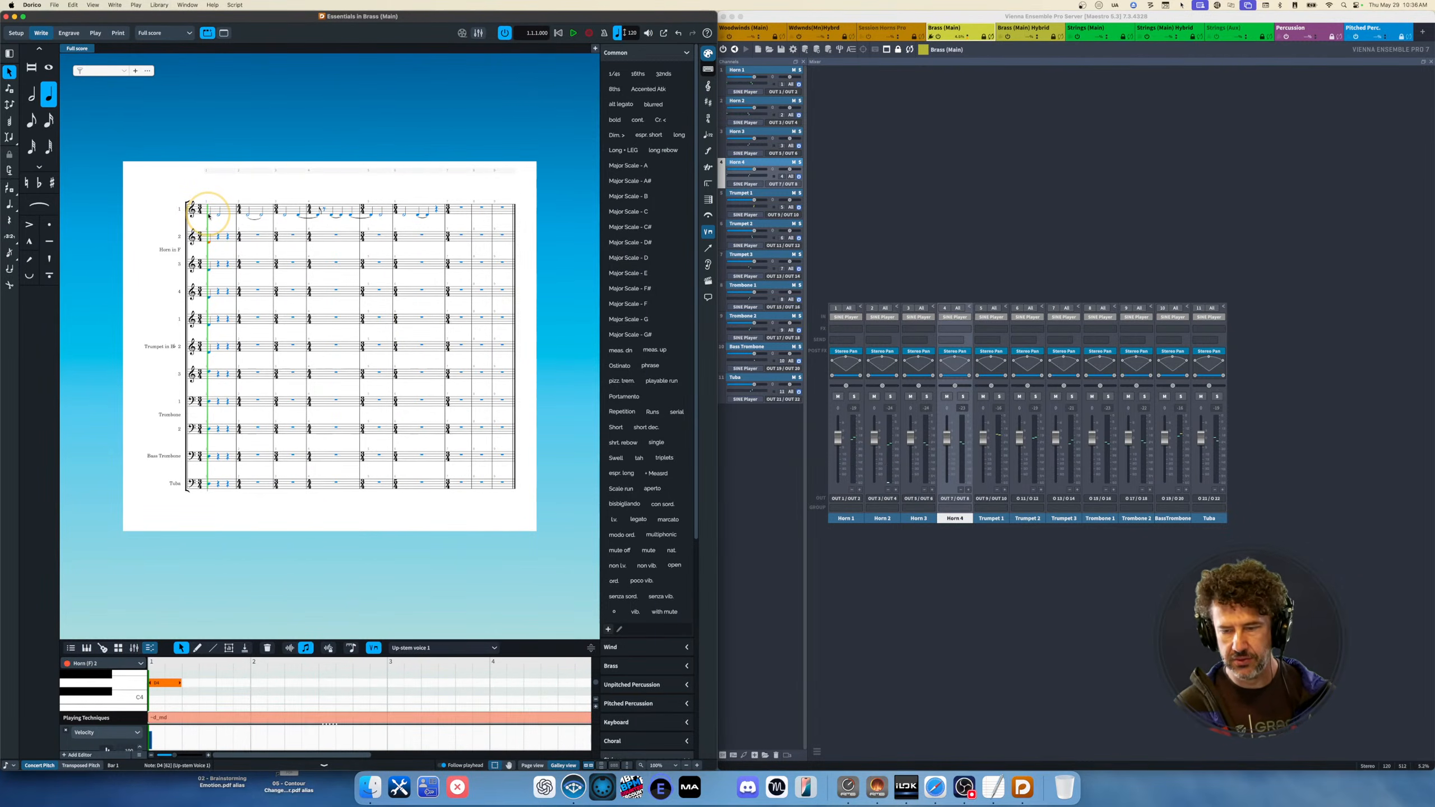
key(super+Down)
key(super+Down)
key(super+Down)
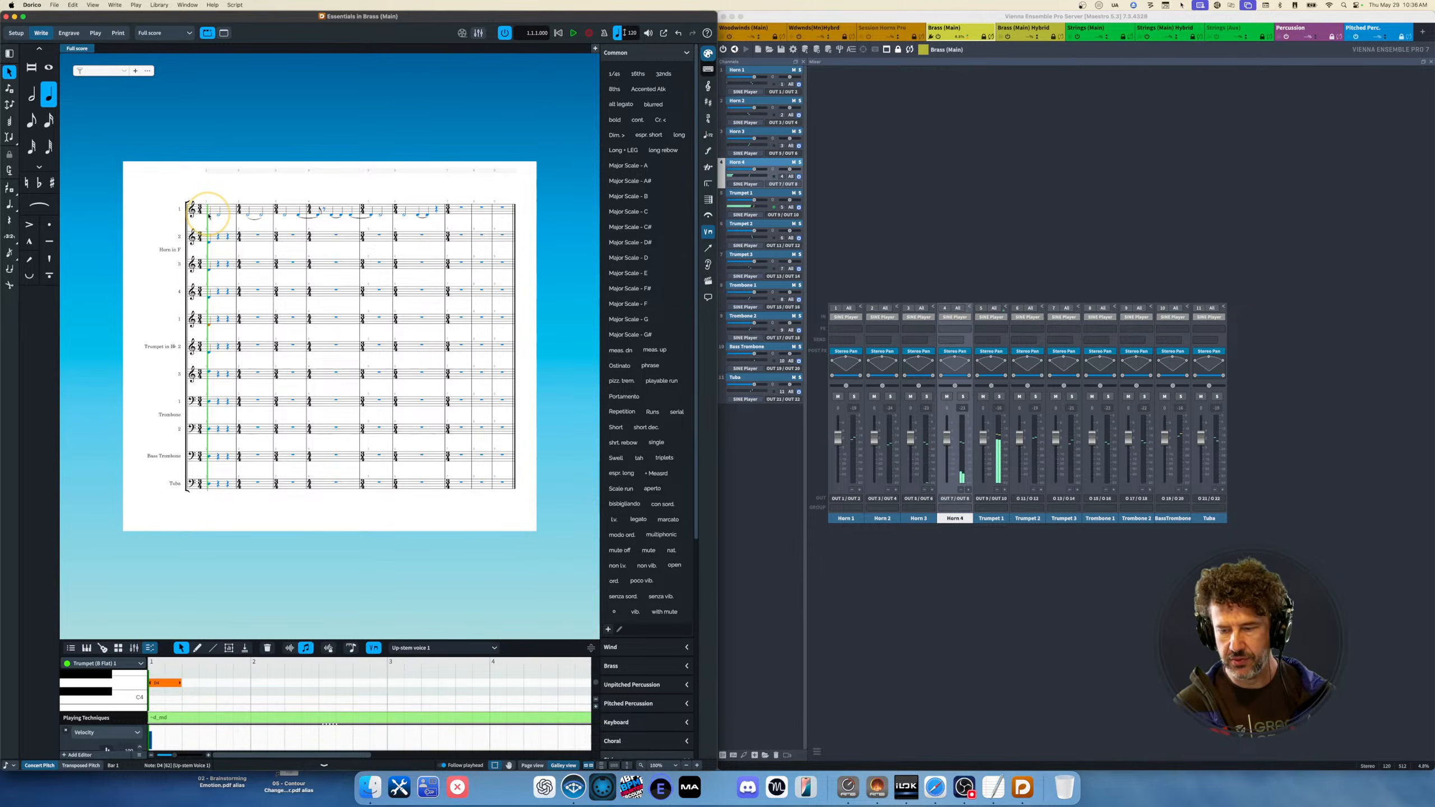
key(super+Down)
key(super+Down)
key(super+Down)
key(super+Down)
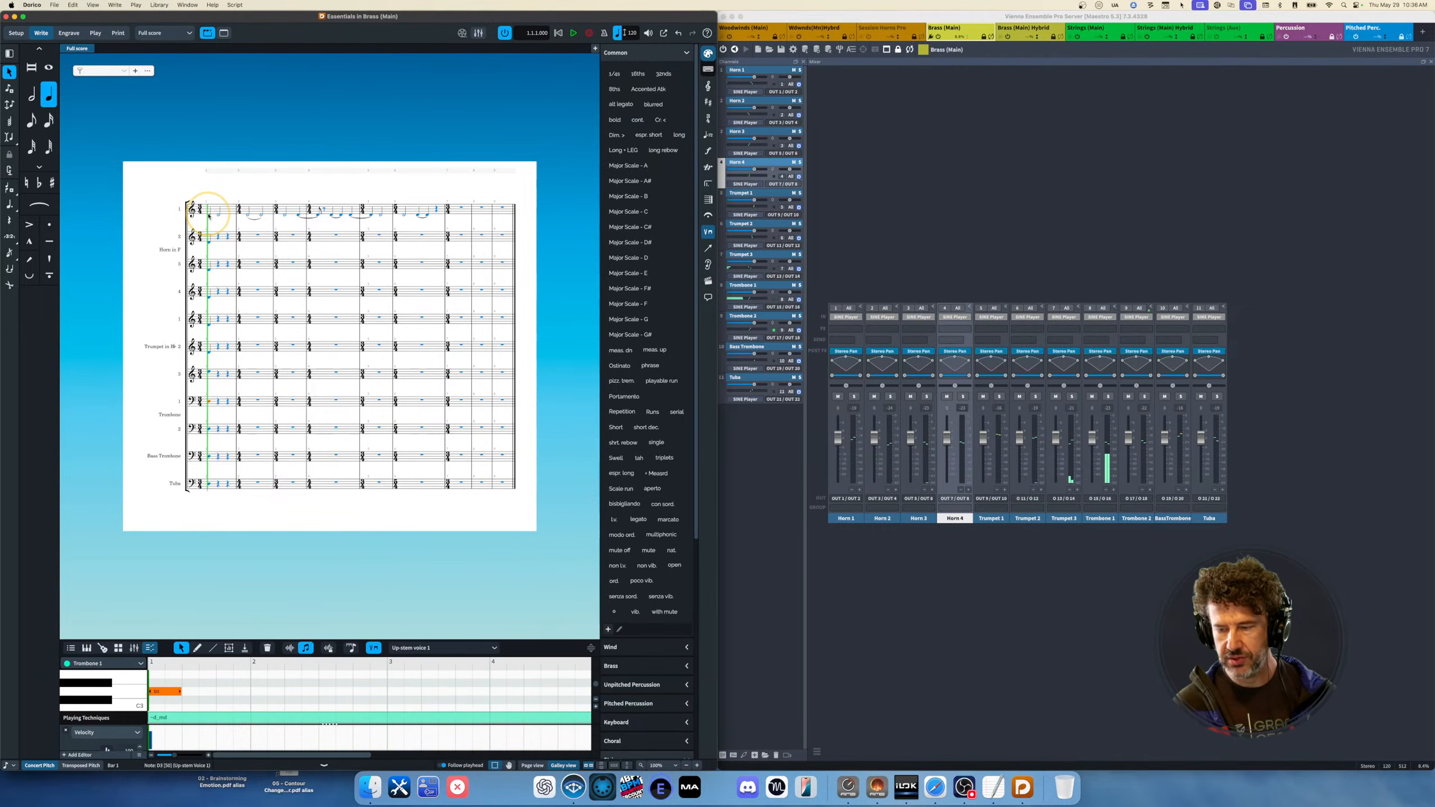
key(super+Down)
key(super+Down)
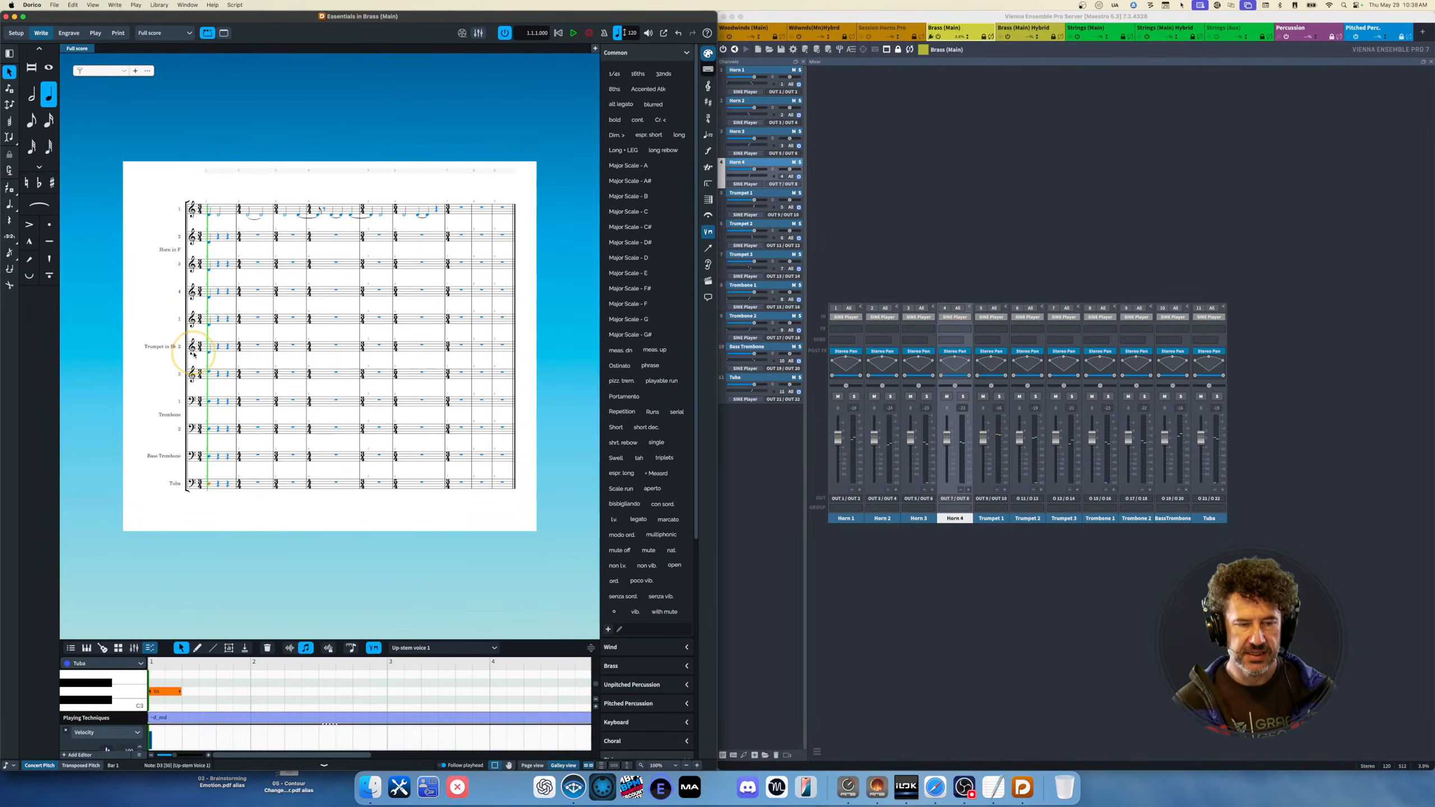
In Play mode, check which Vienna Ensemble Pro instance the VE Pro Brass (Main) instrument is connected to
click(97, 37)
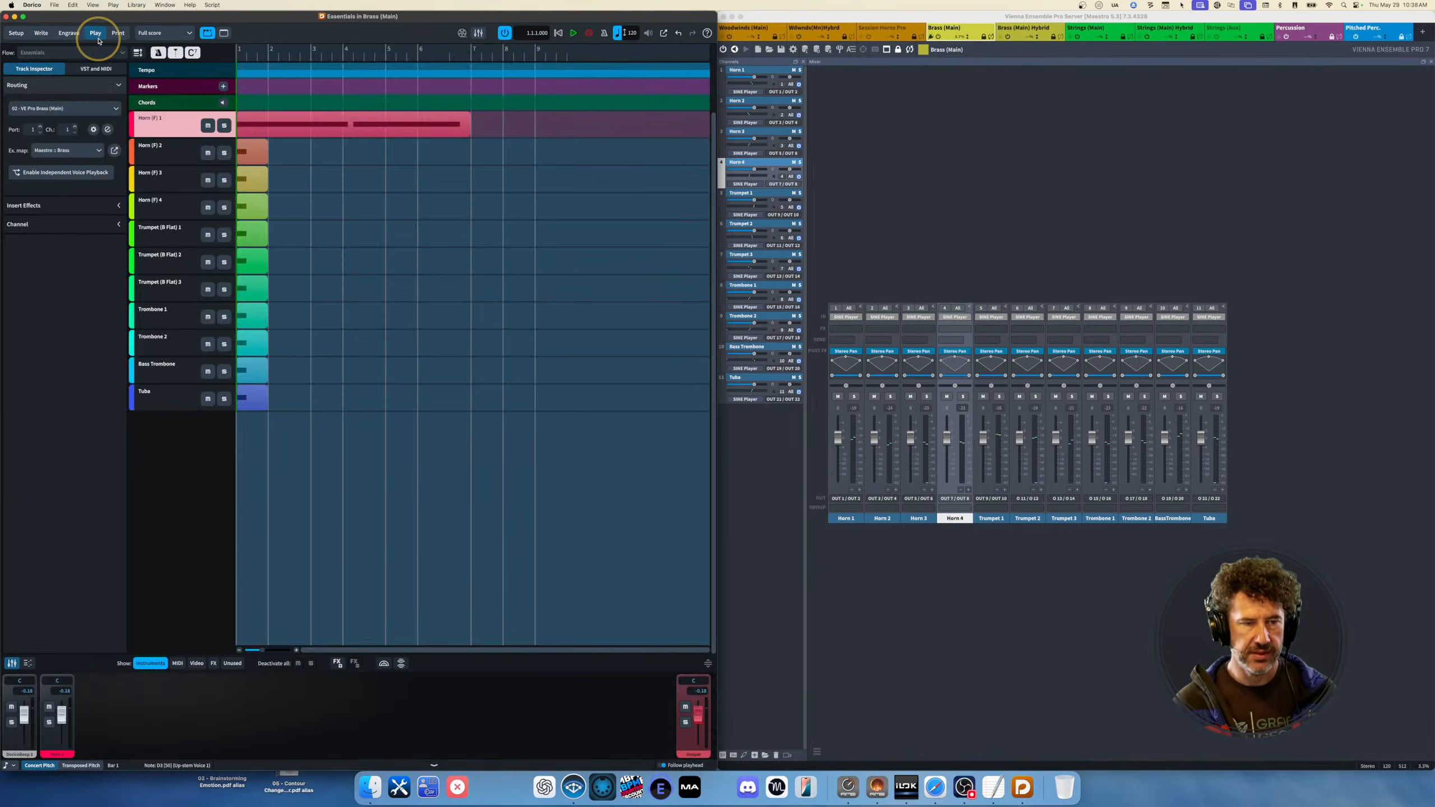
click(90, 67)
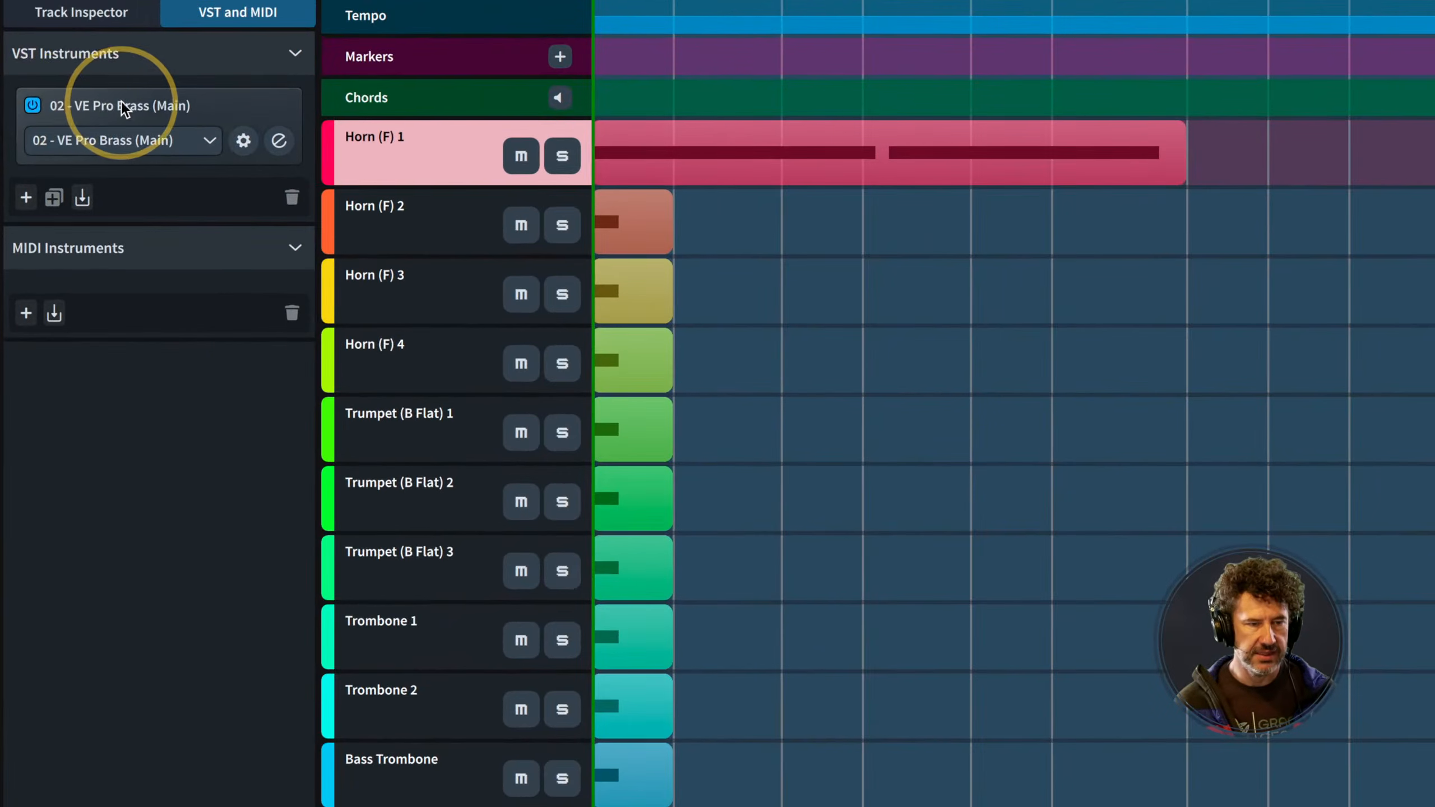
click(279, 141)
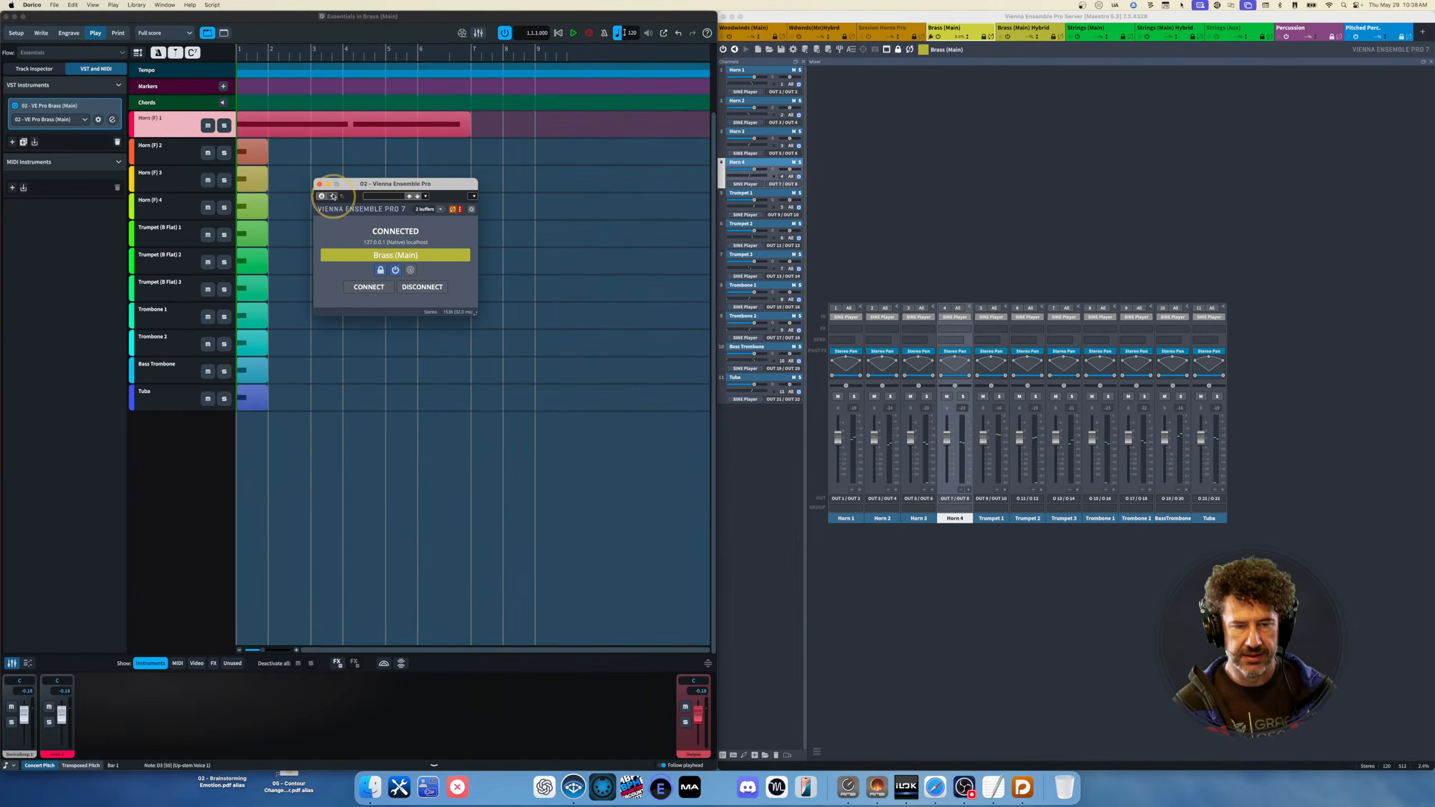
click(319, 184)
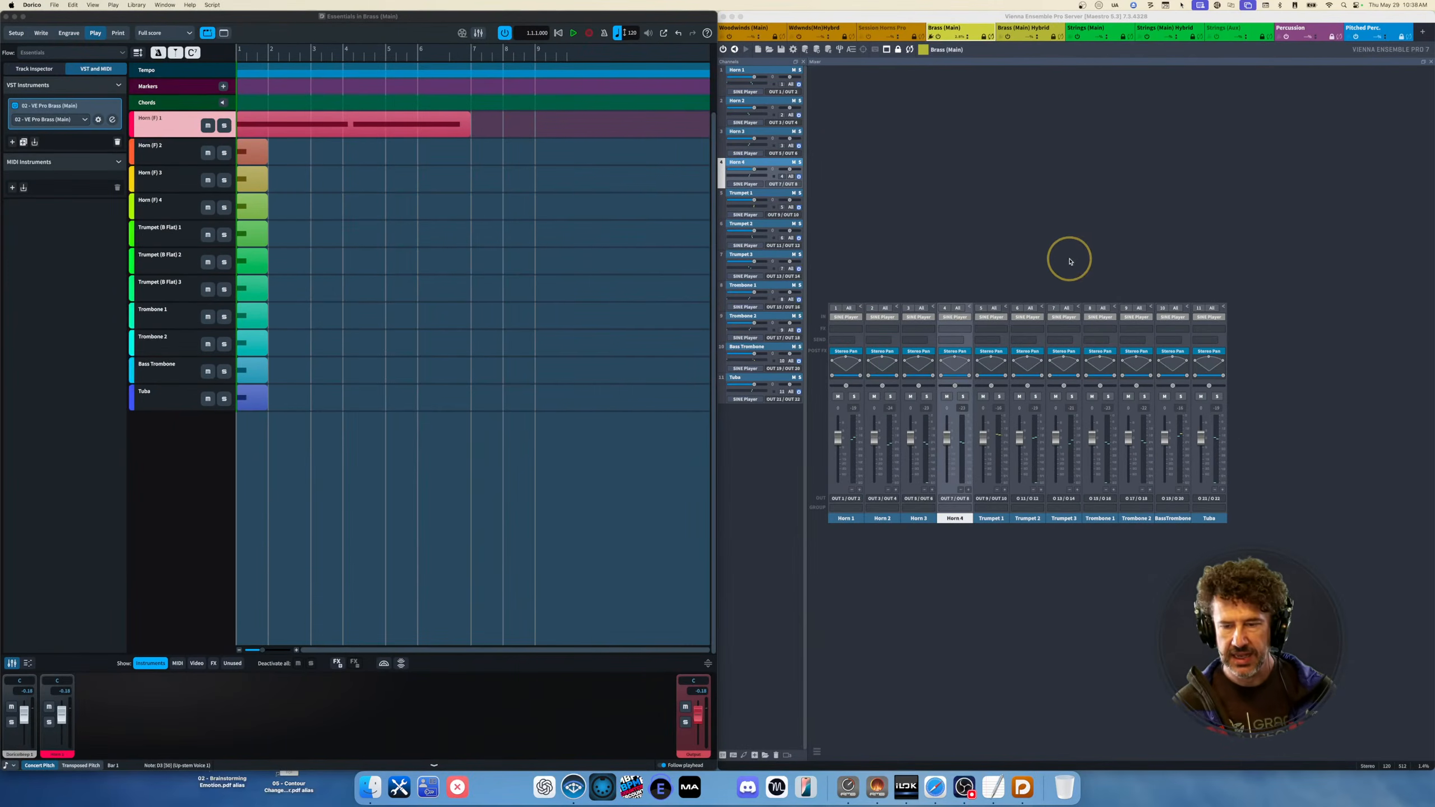
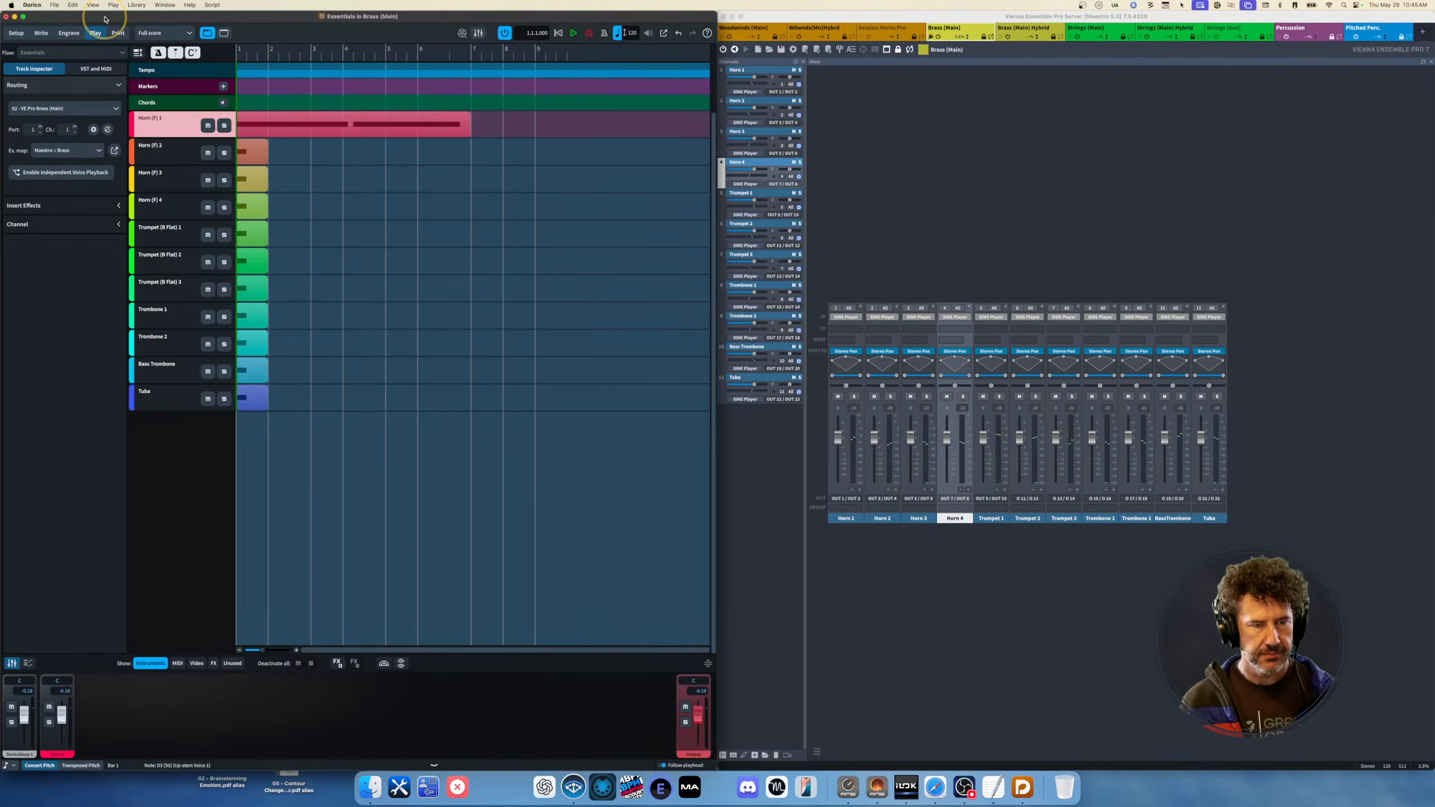
Examine the Maestro 5.1 playback template's entries and the endpoint configurations offered for manual addition, and close it without saving
click(114, 5)
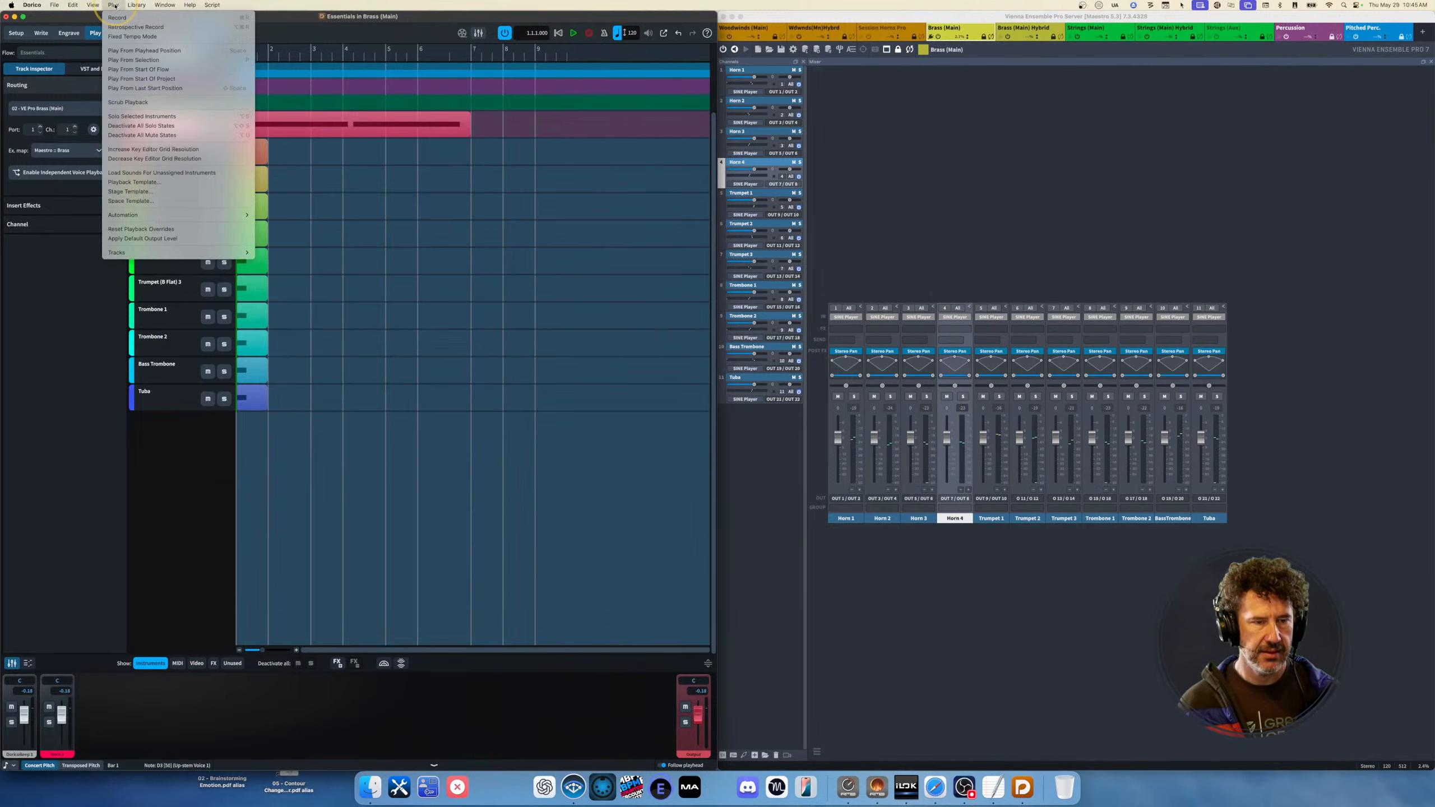
click(138, 186)
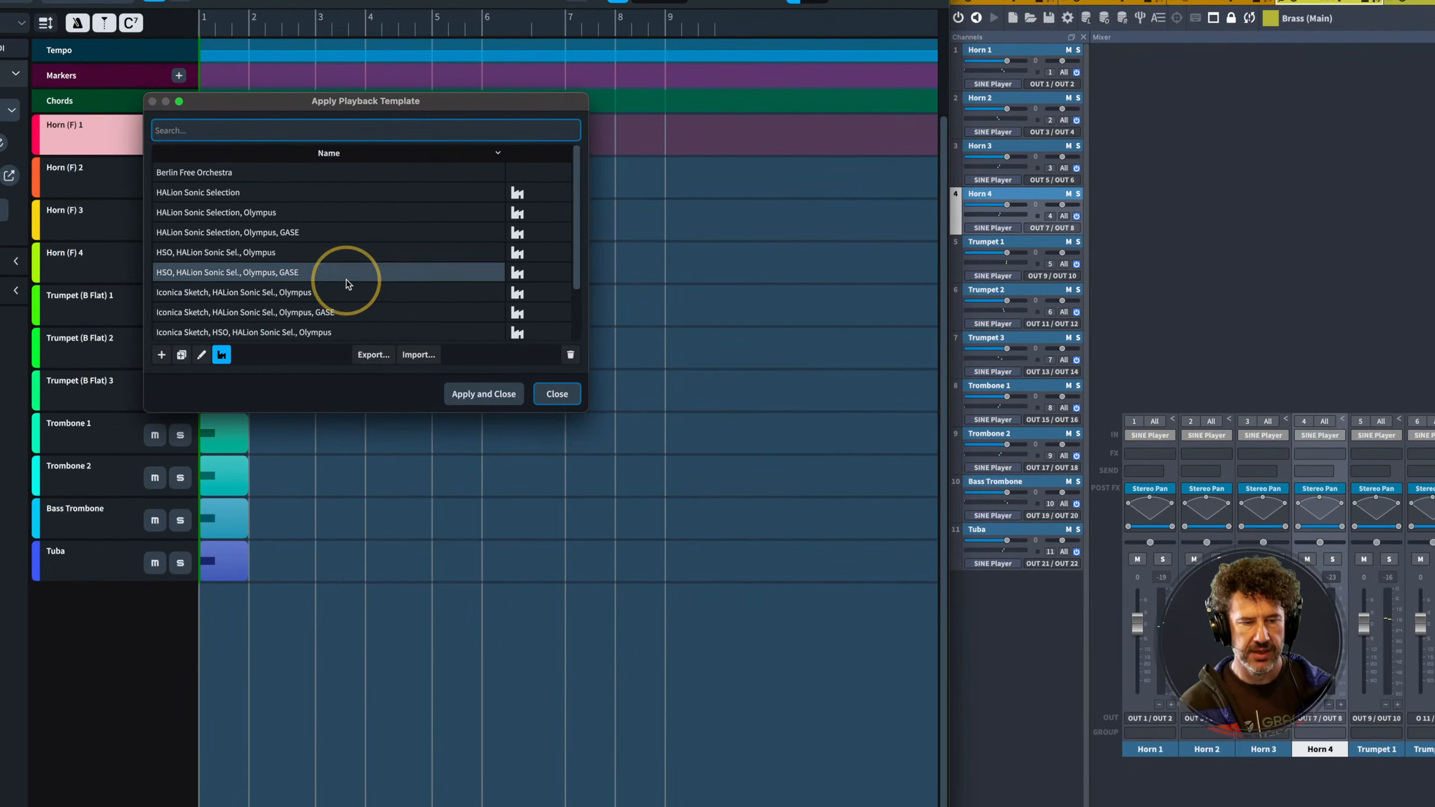
scroll(345, 279, down, 3)
click(246, 312)
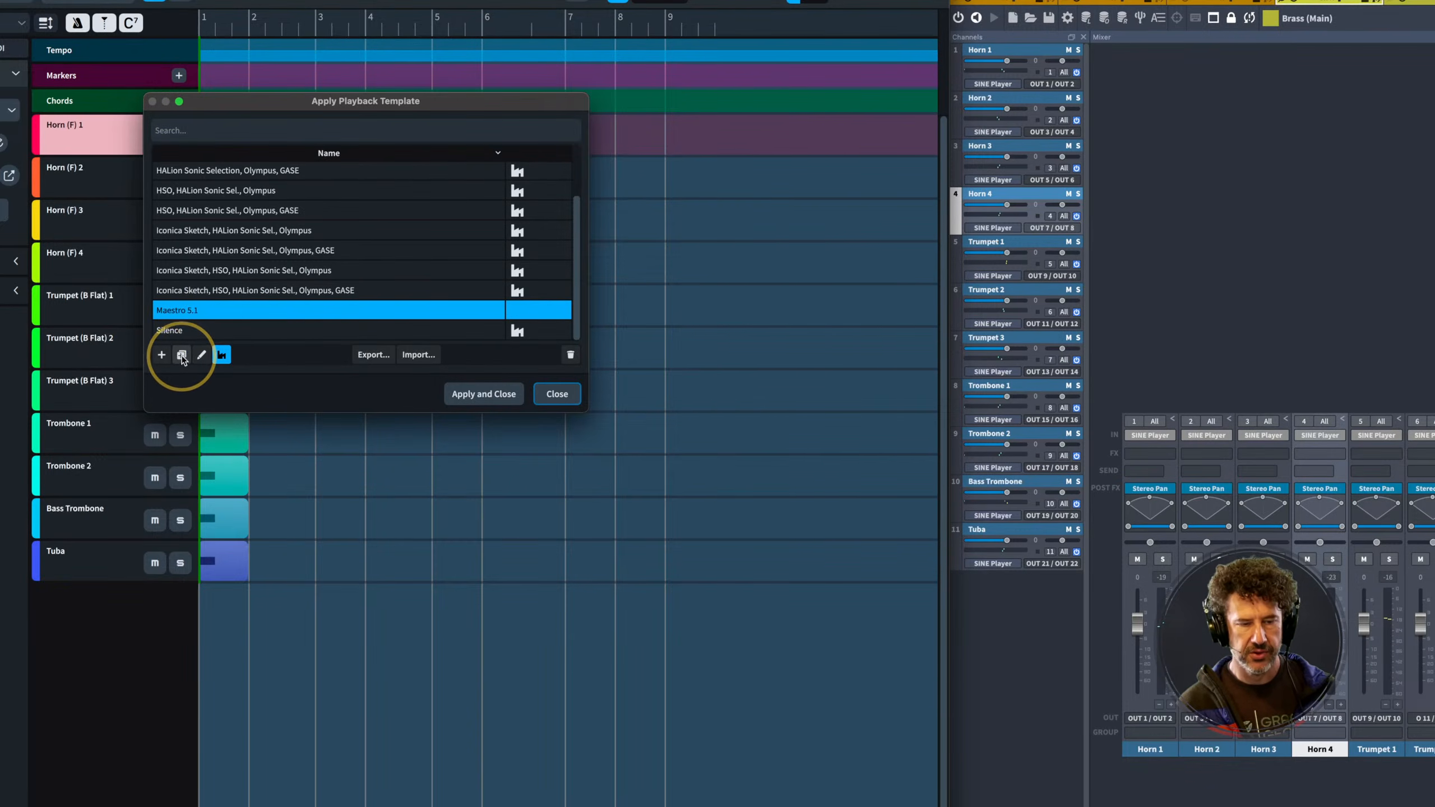
click(202, 354)
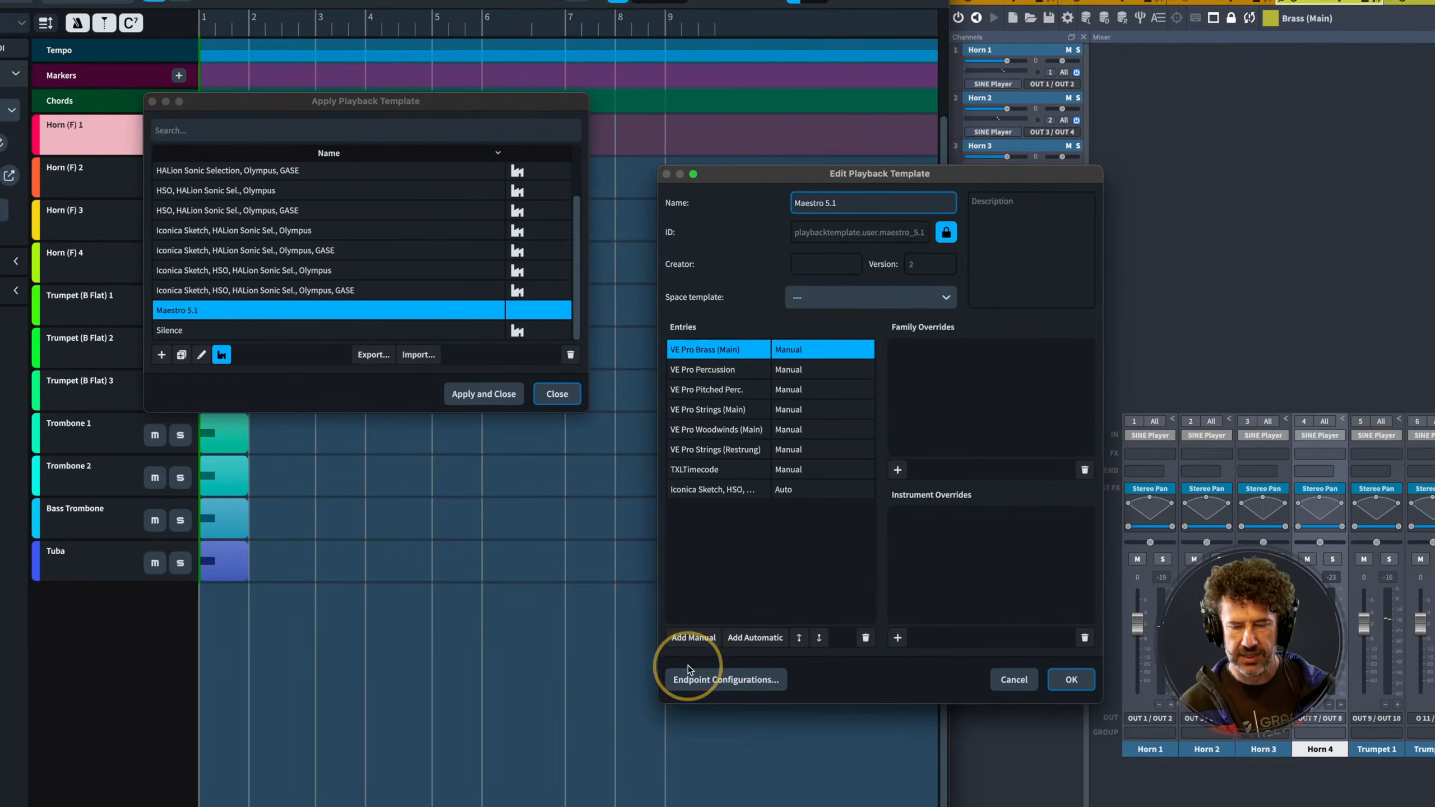
click(693, 636)
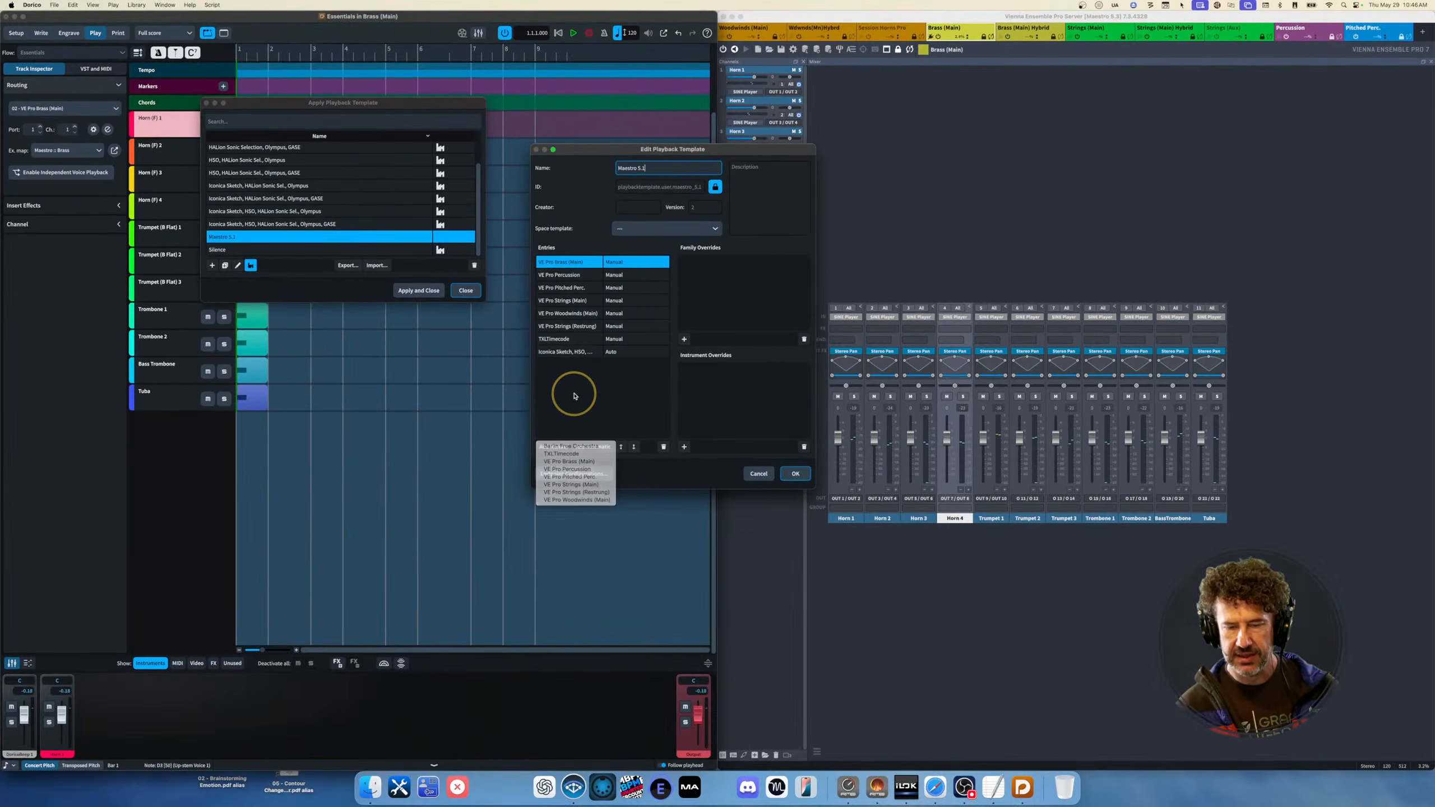
click(684, 481)
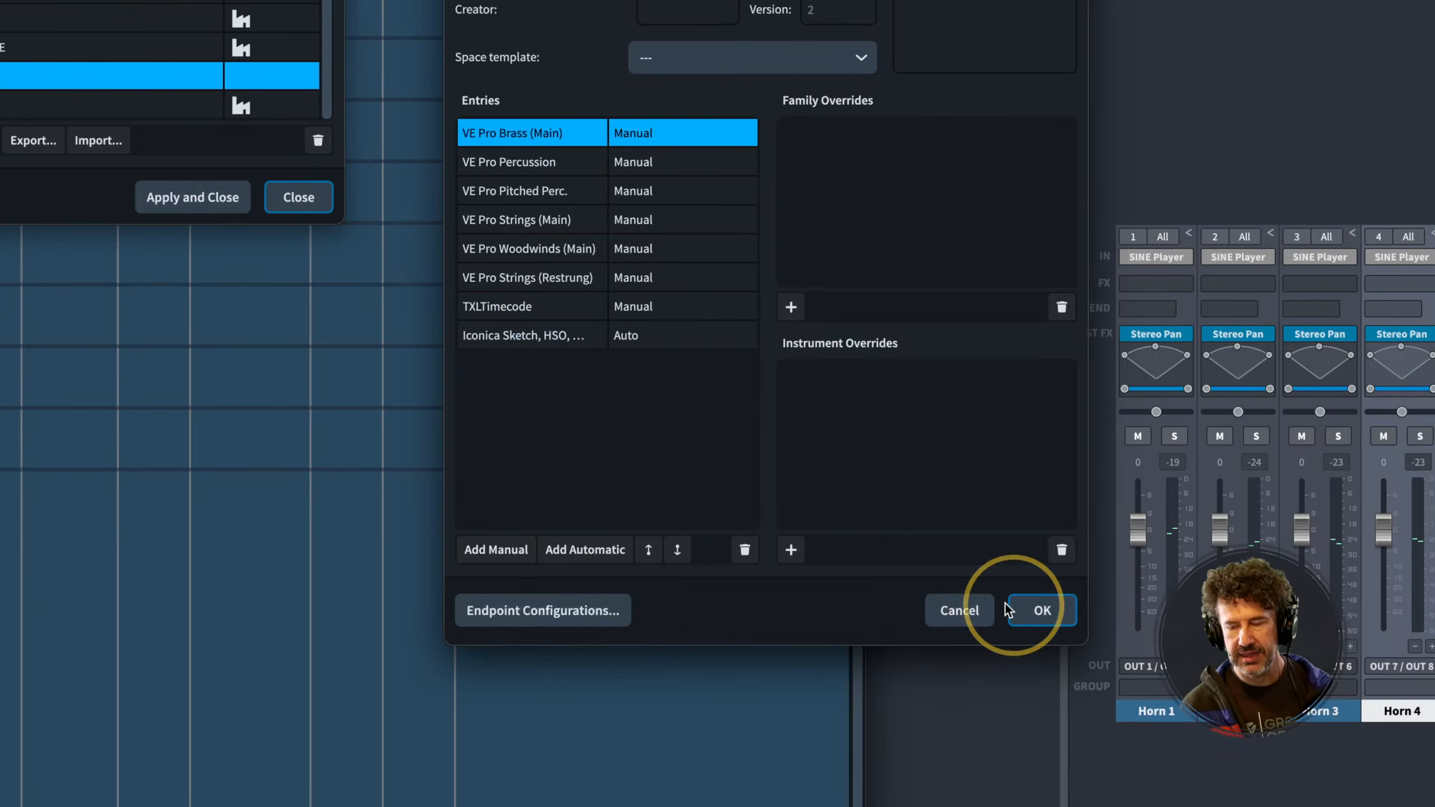
click(960, 610)
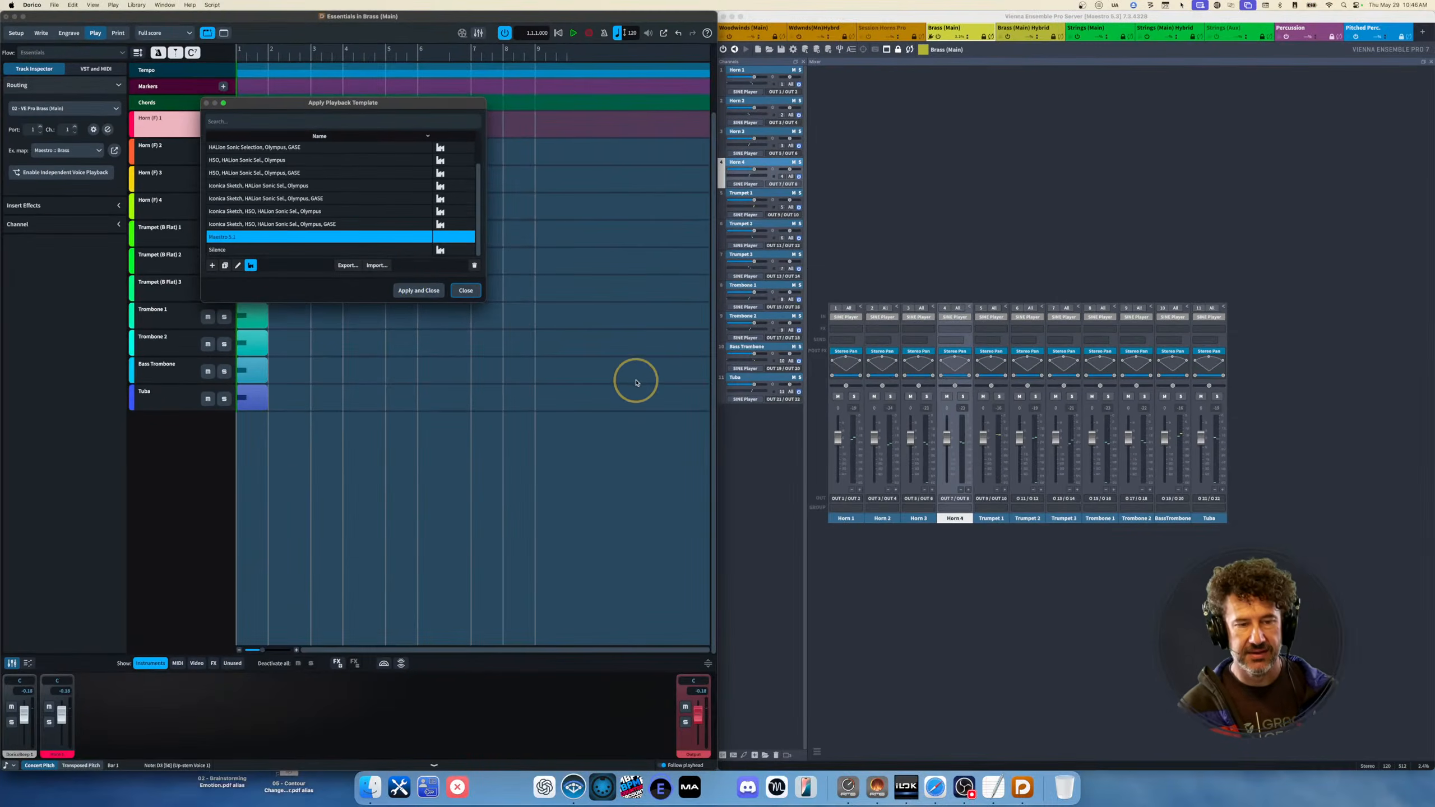
click(471, 291)
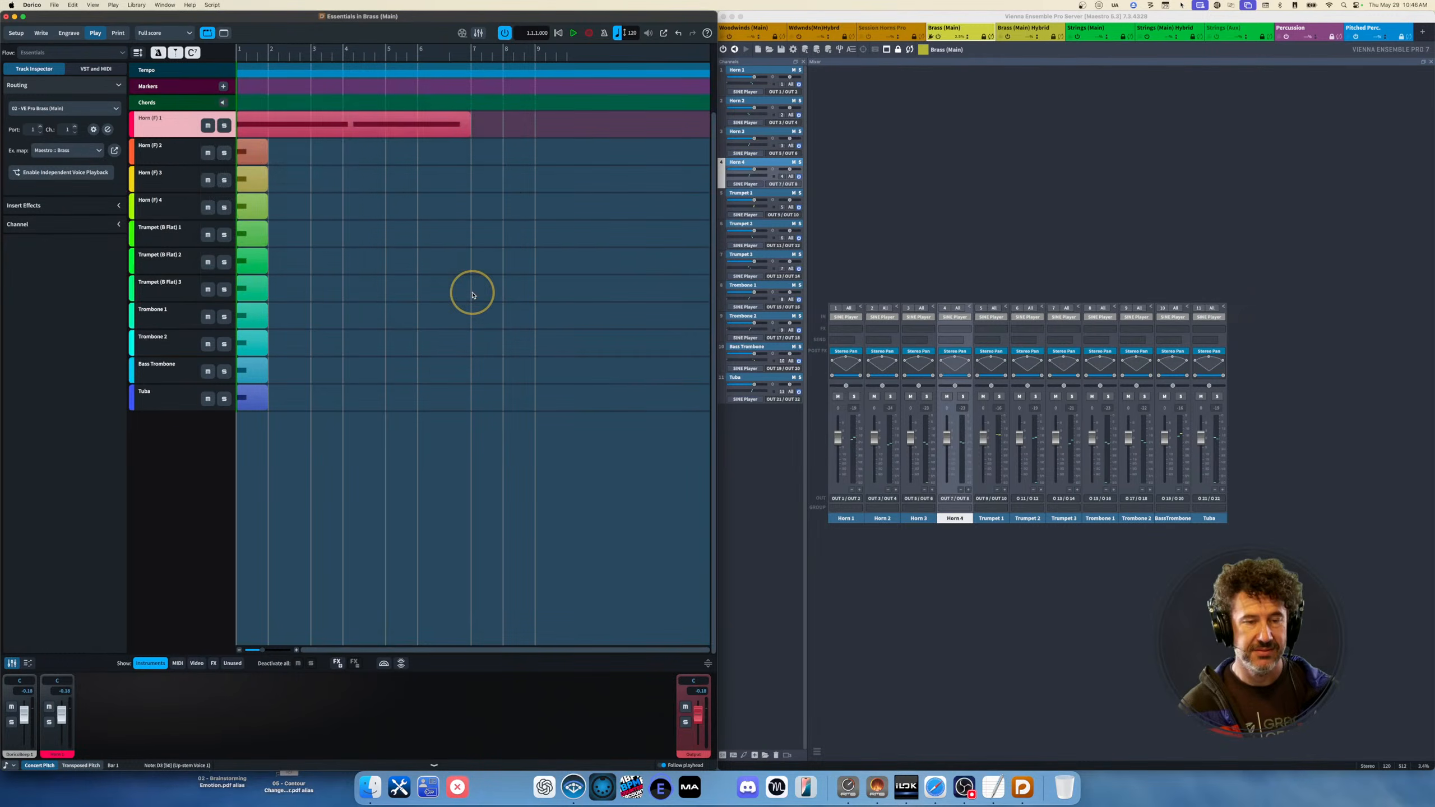
Examine the default playback template choices in the Play preferences and close the preferences without applying anything
click(29, 4)
click(42, 31)
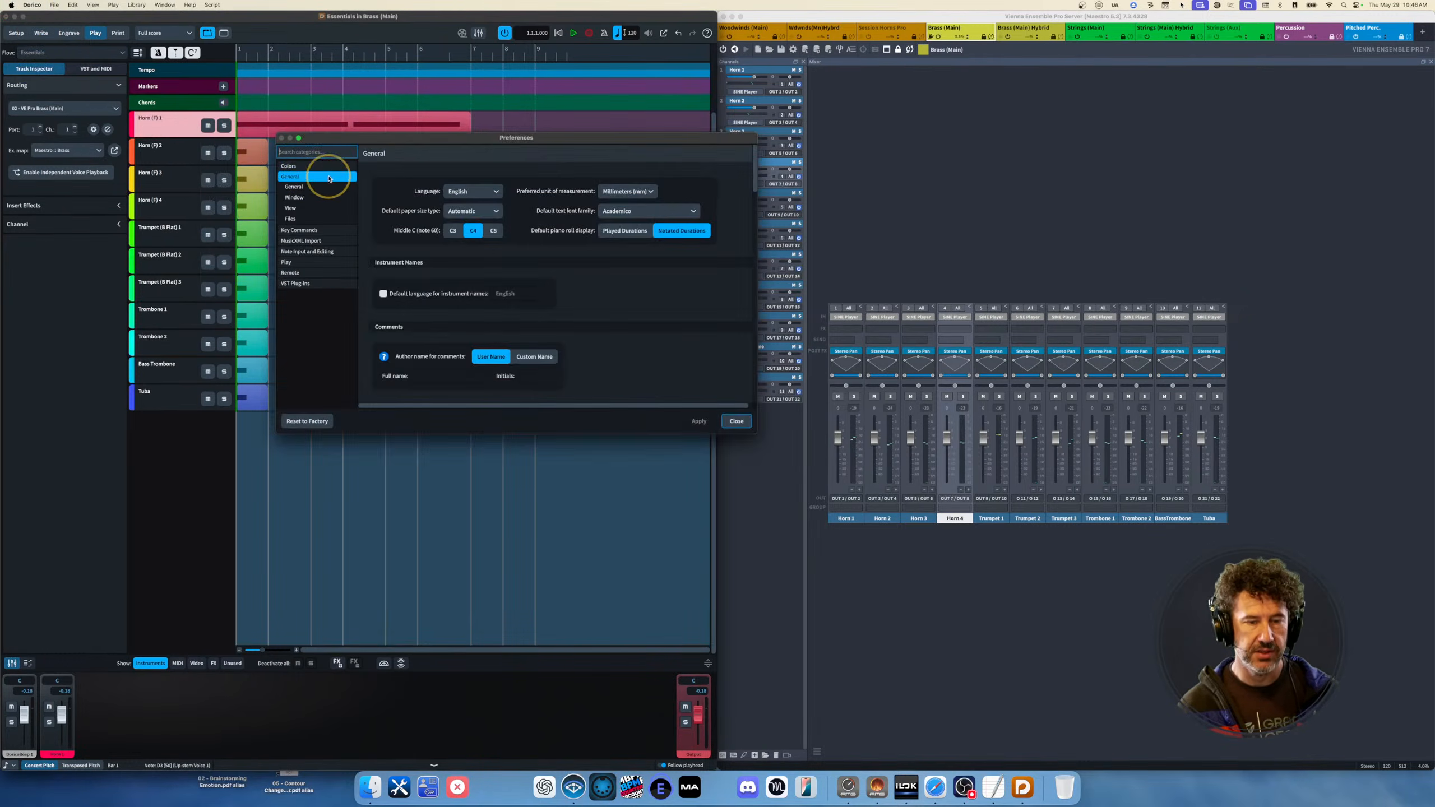
click(329, 179)
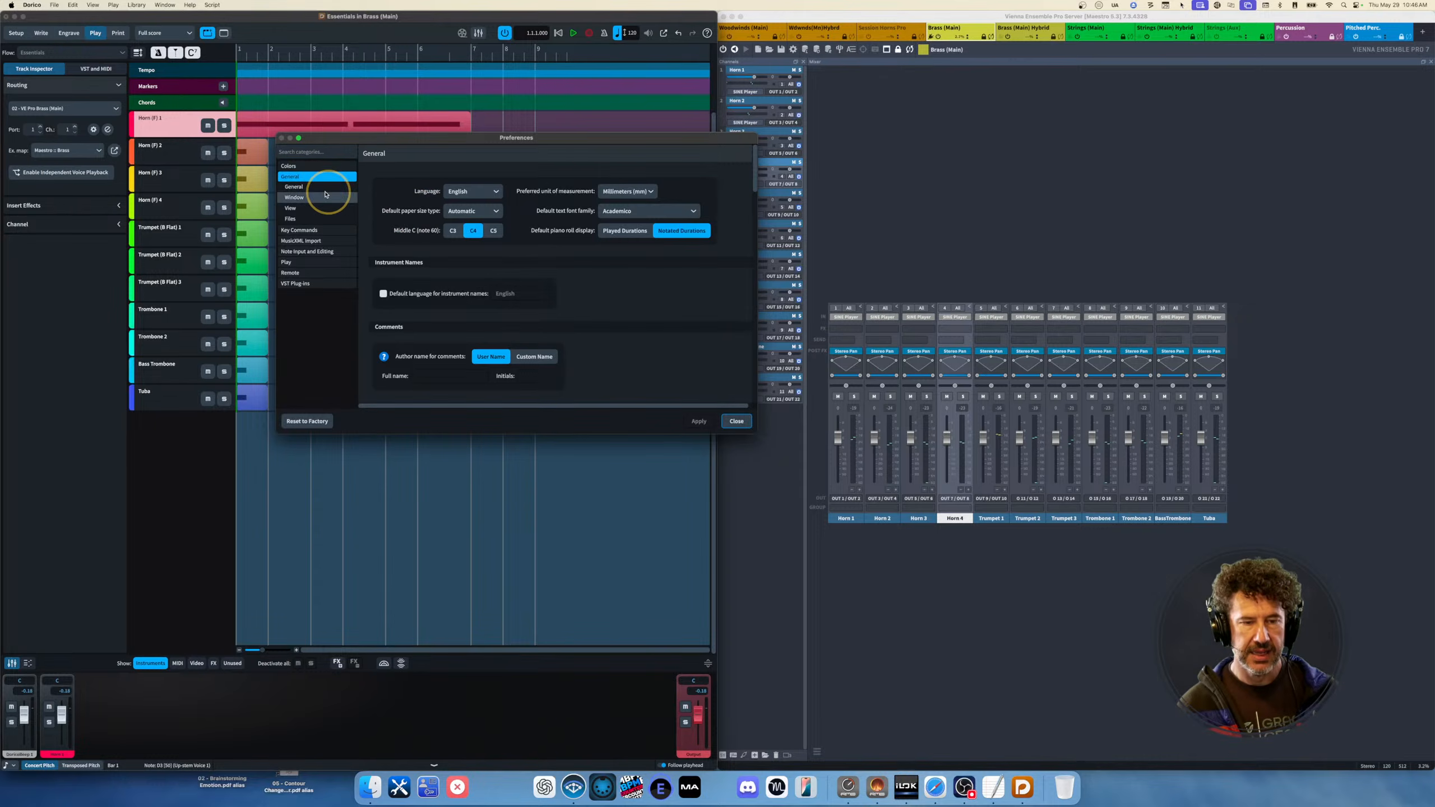
click(301, 264)
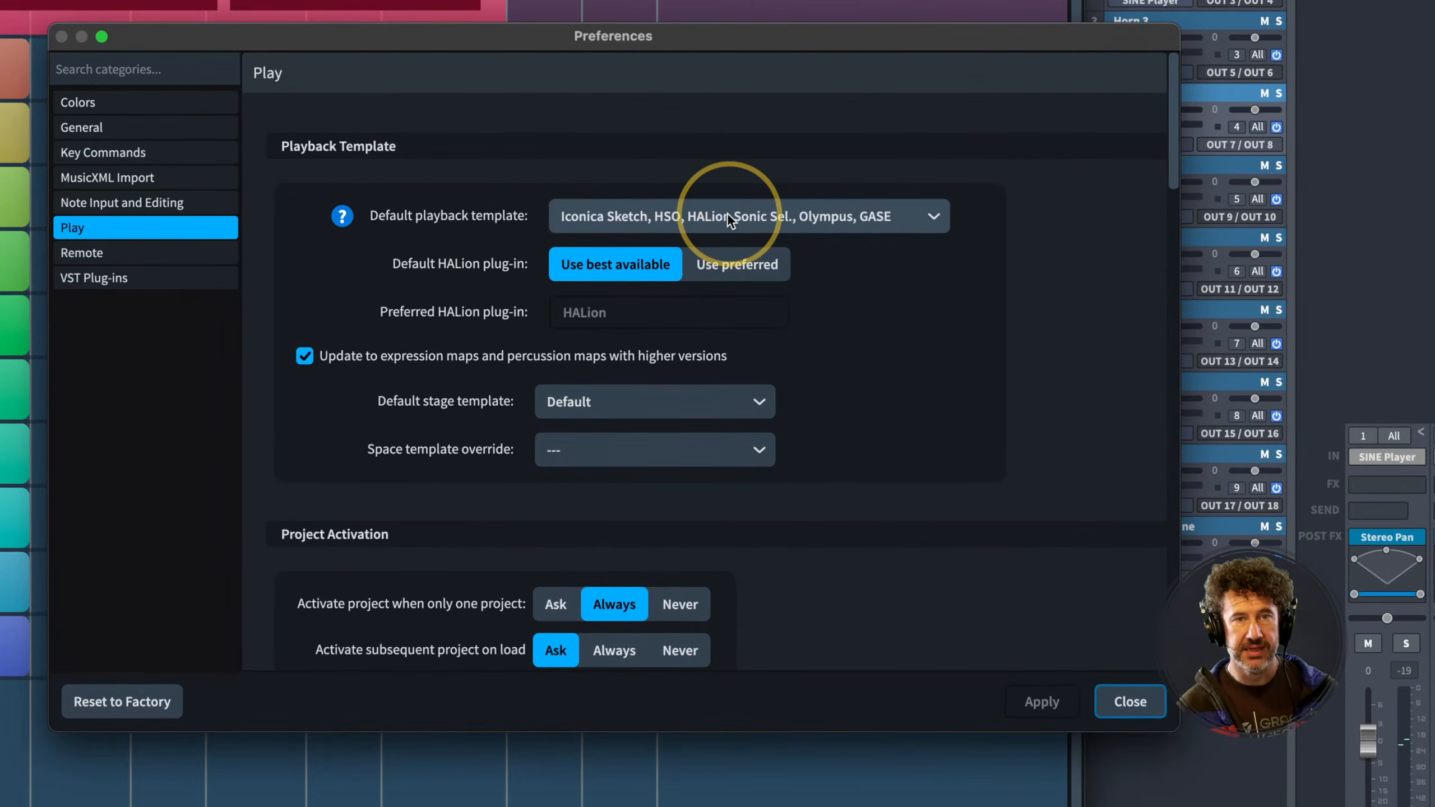
click(775, 218)
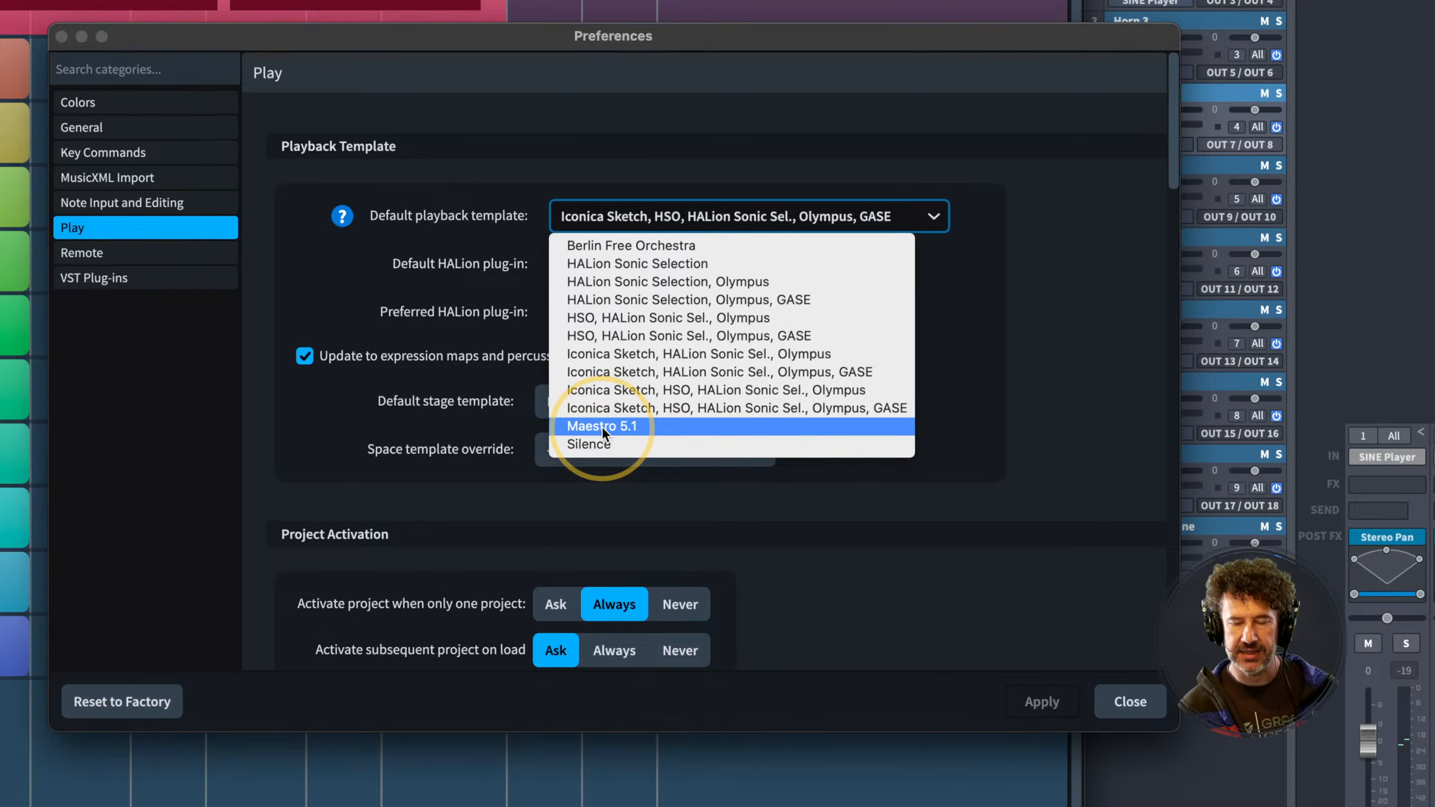
click(493, 258)
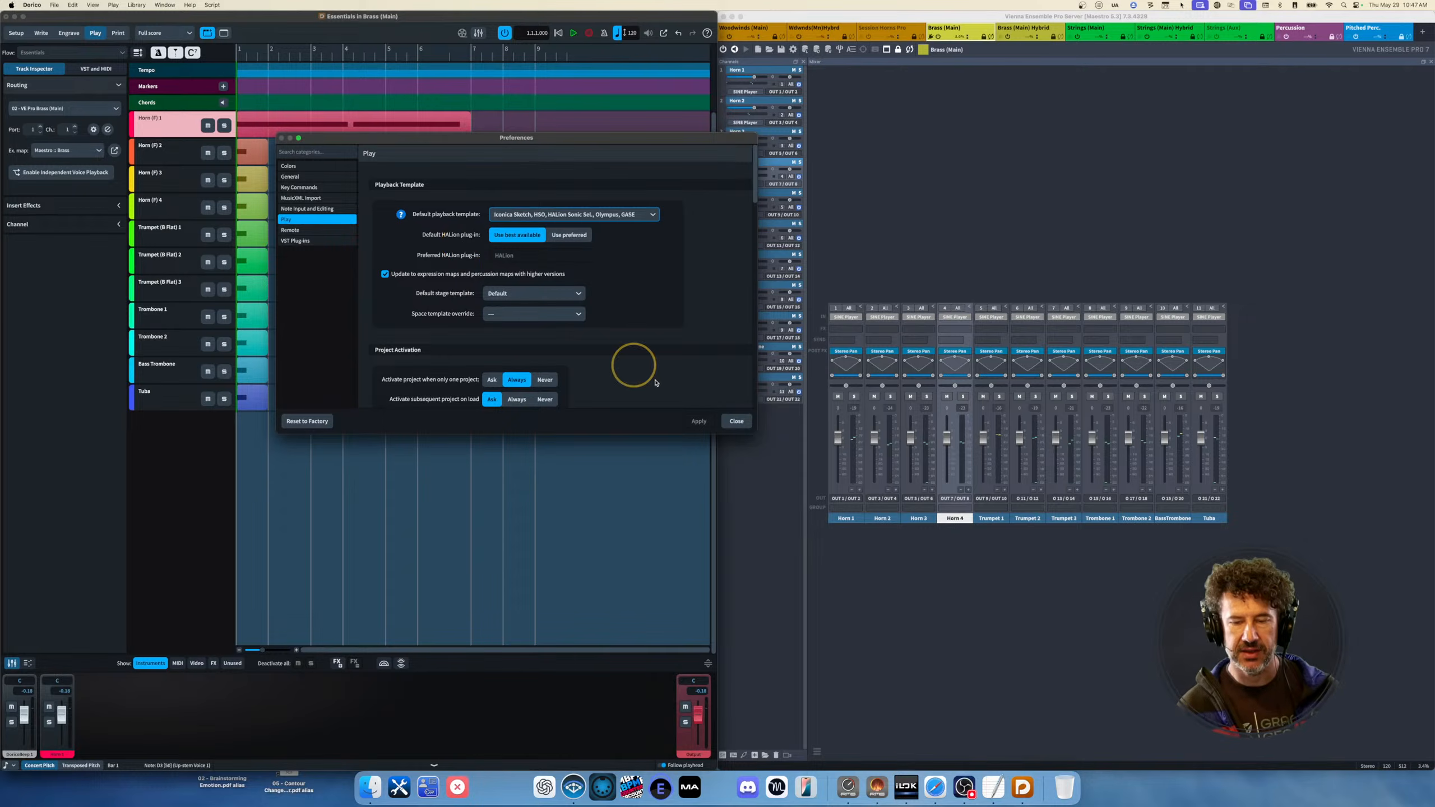
click(737, 421)
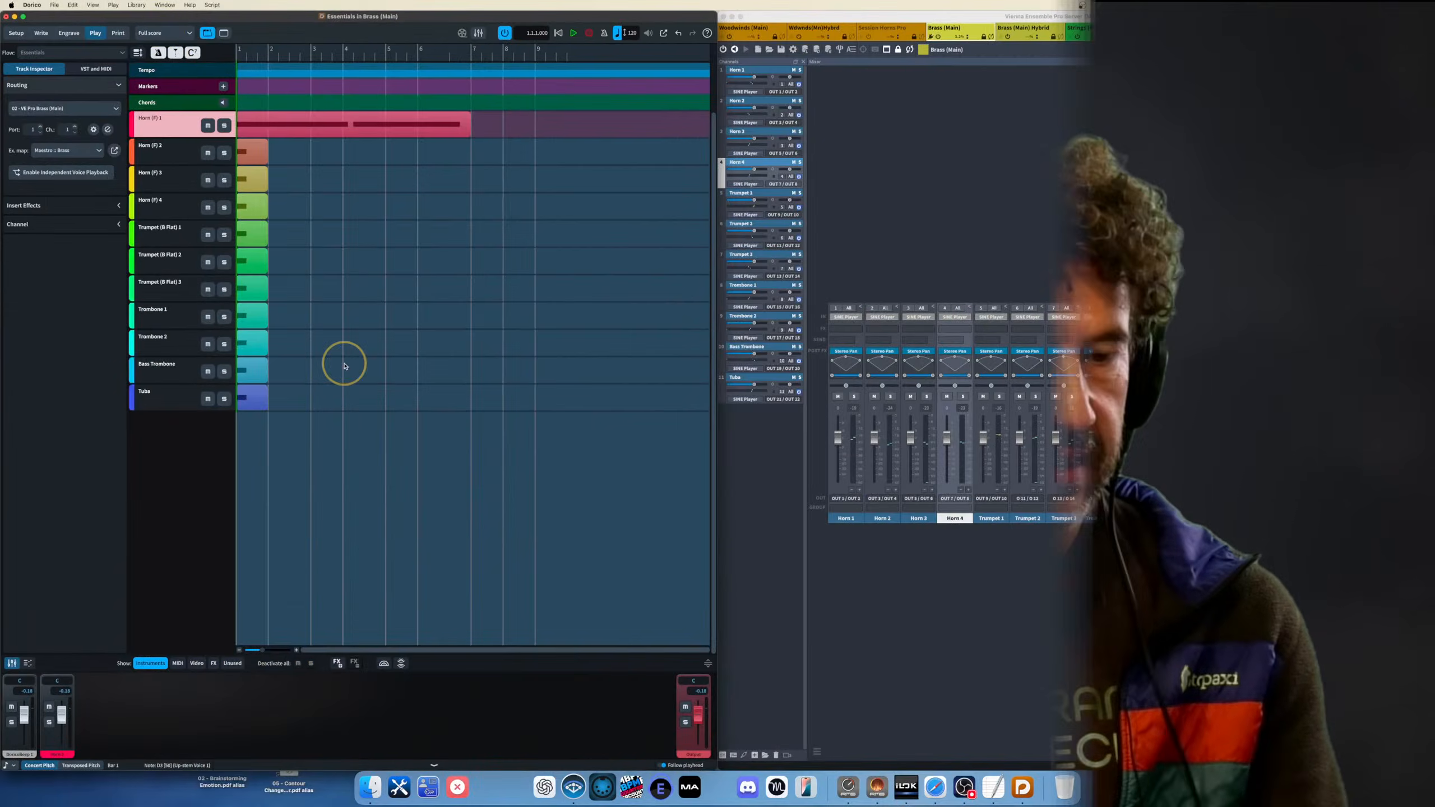
Unlock the Maestro 5.1 playback template's details, set its version to 3, lock them again and save the template
click(115, 5)
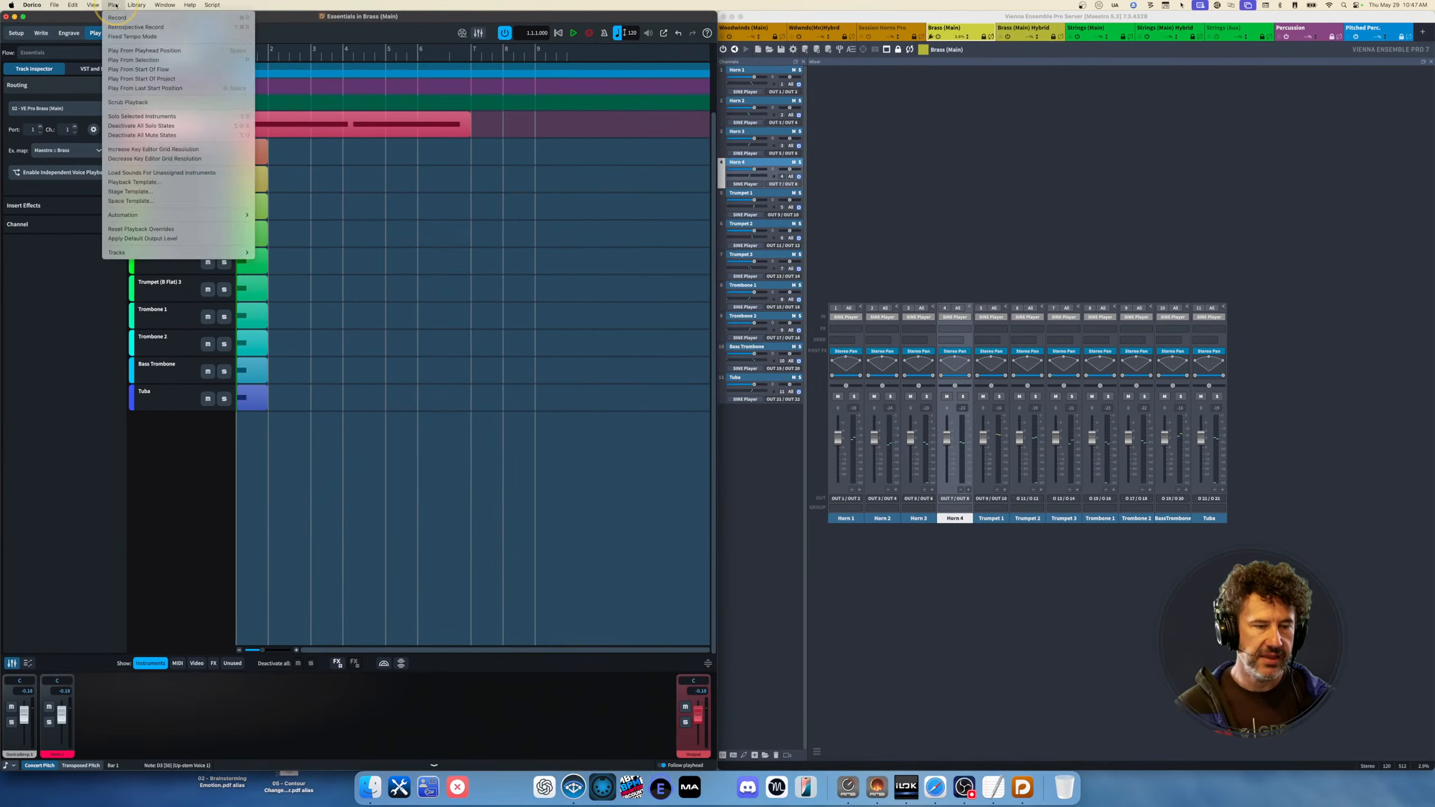
click(189, 183)
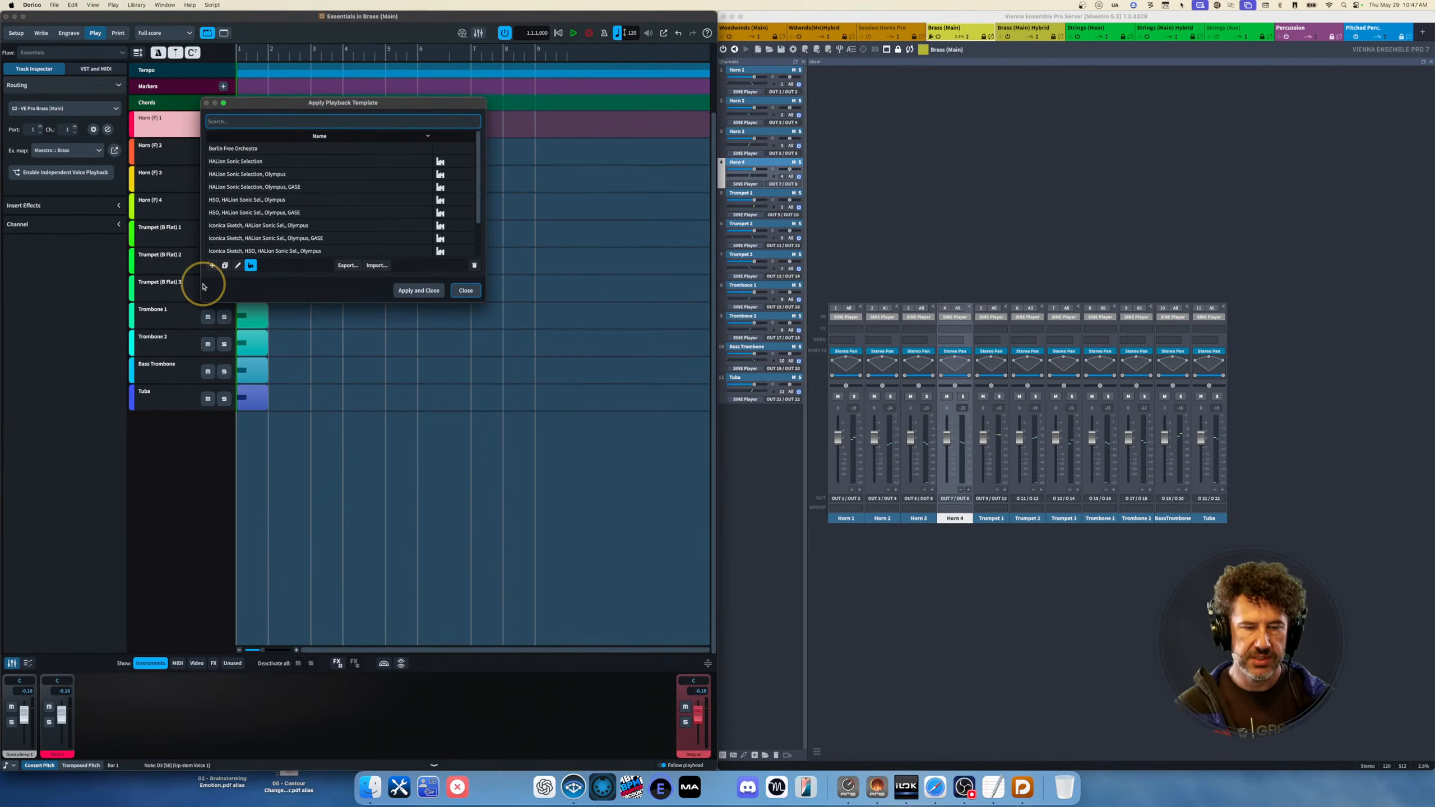
click(221, 237)
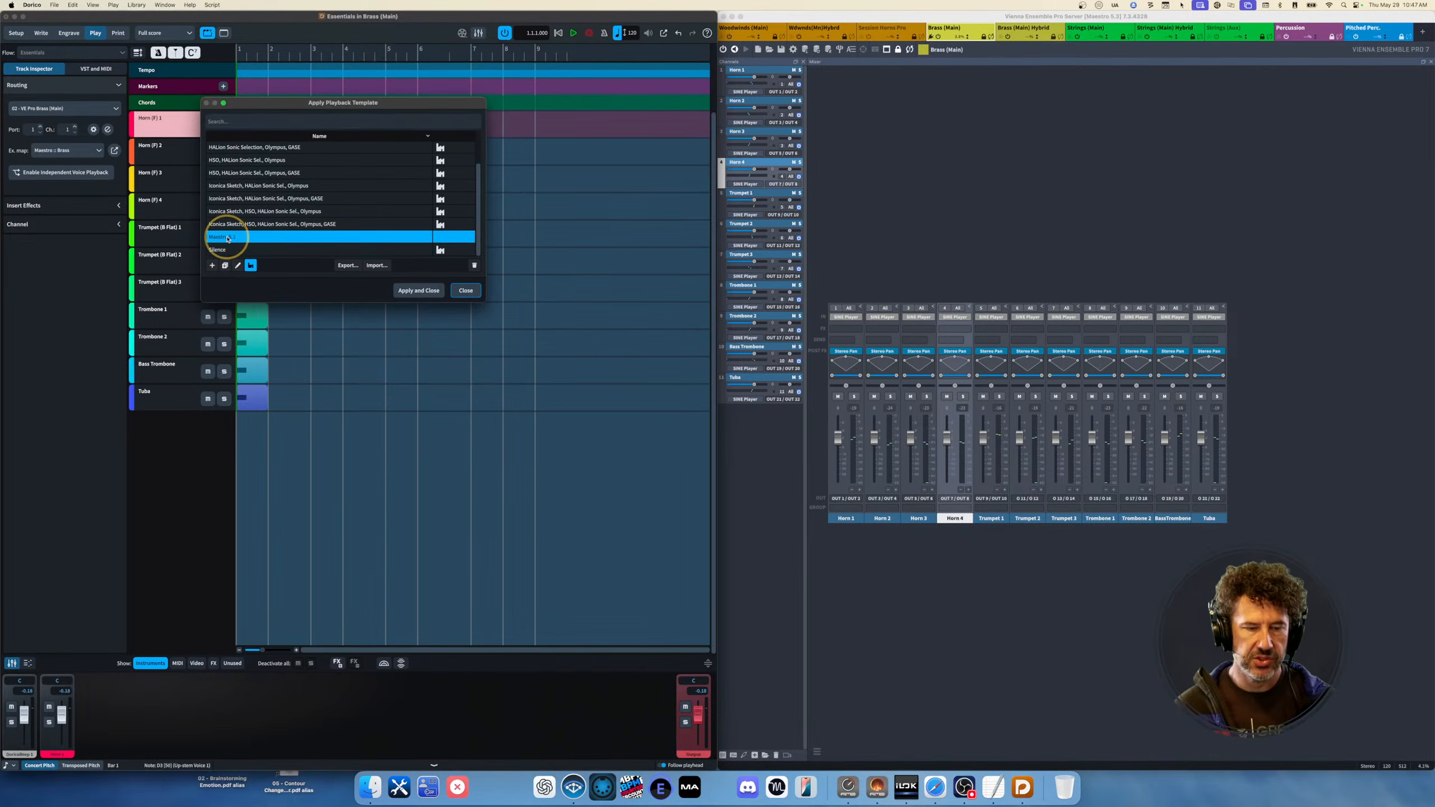
click(238, 265)
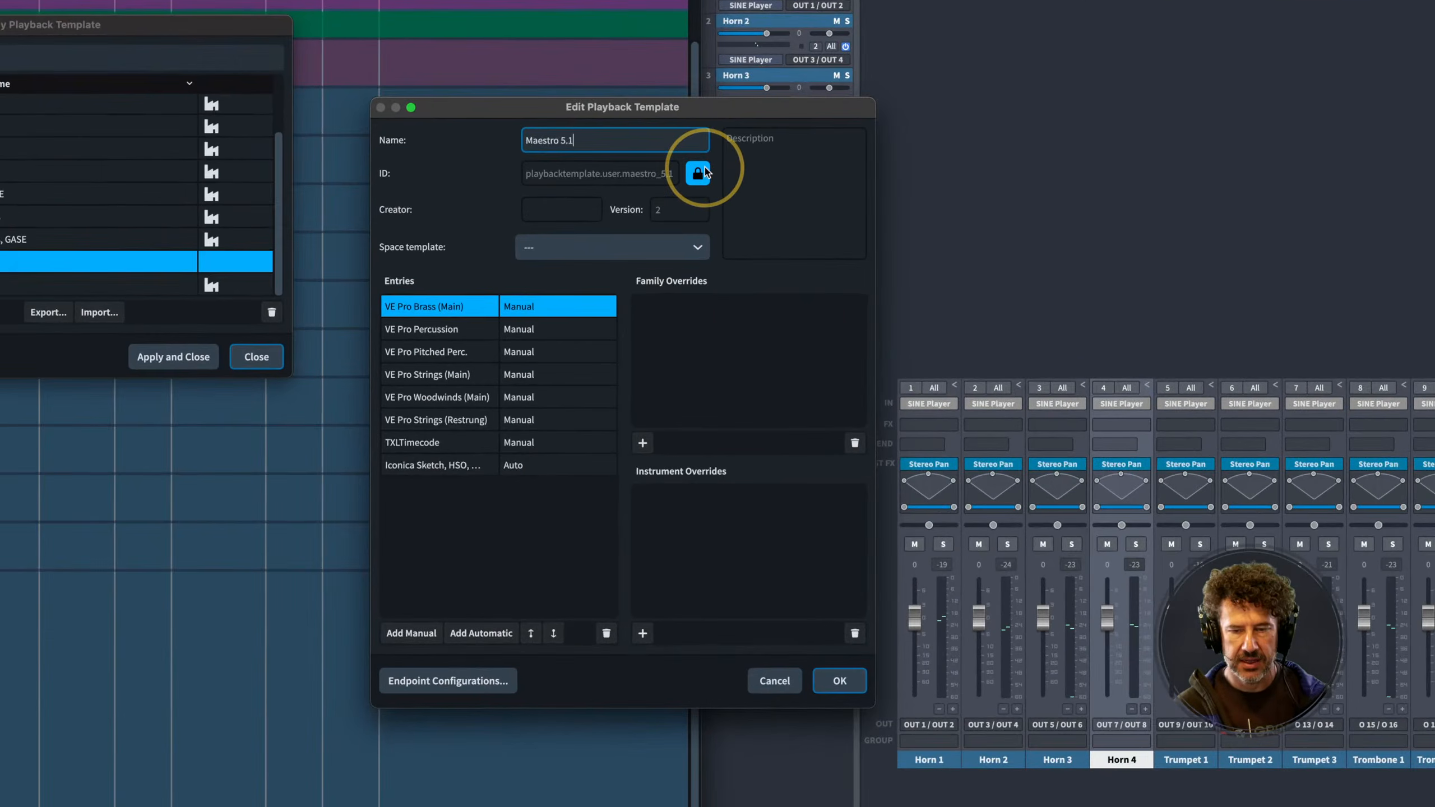
click(716, 187)
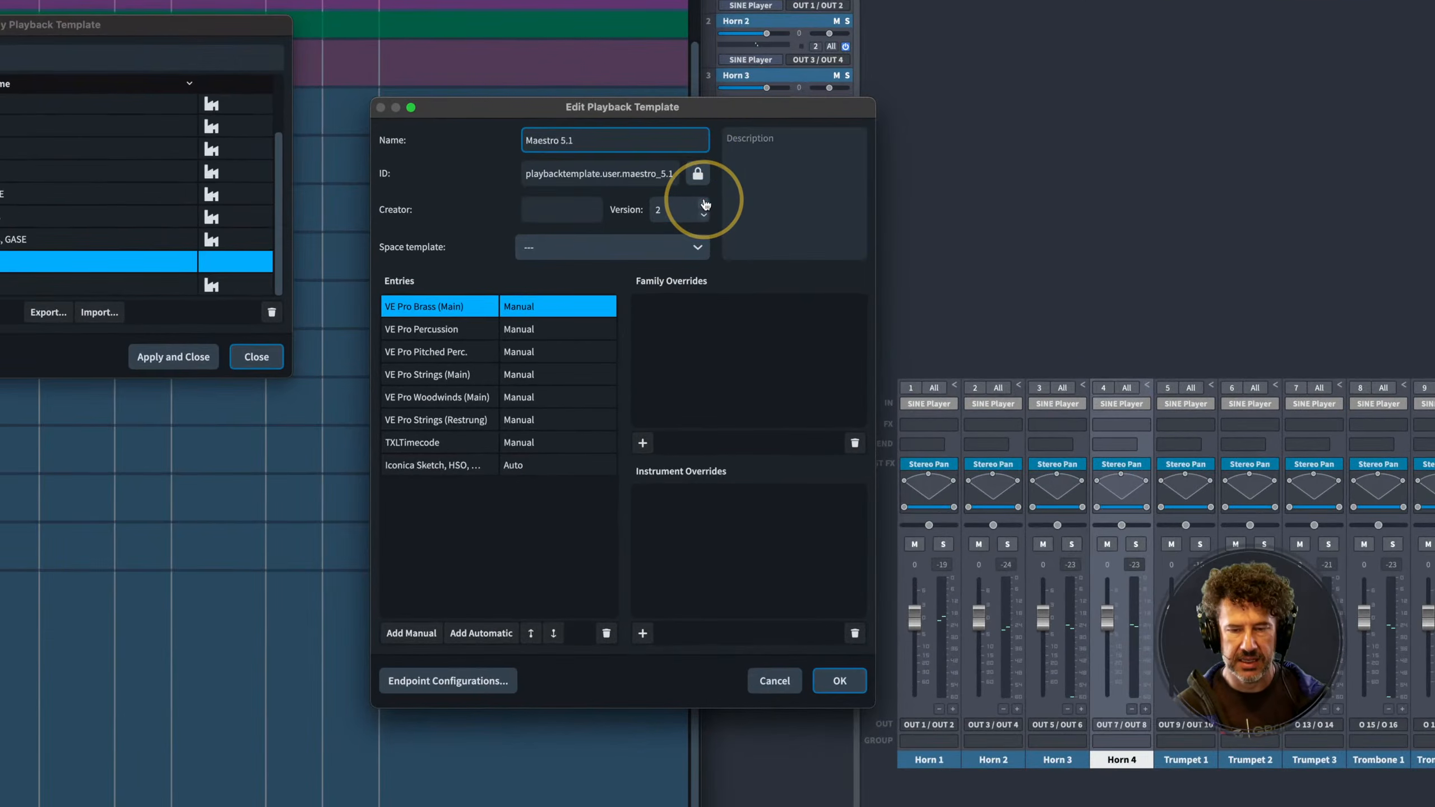
click(703, 204)
click(699, 175)
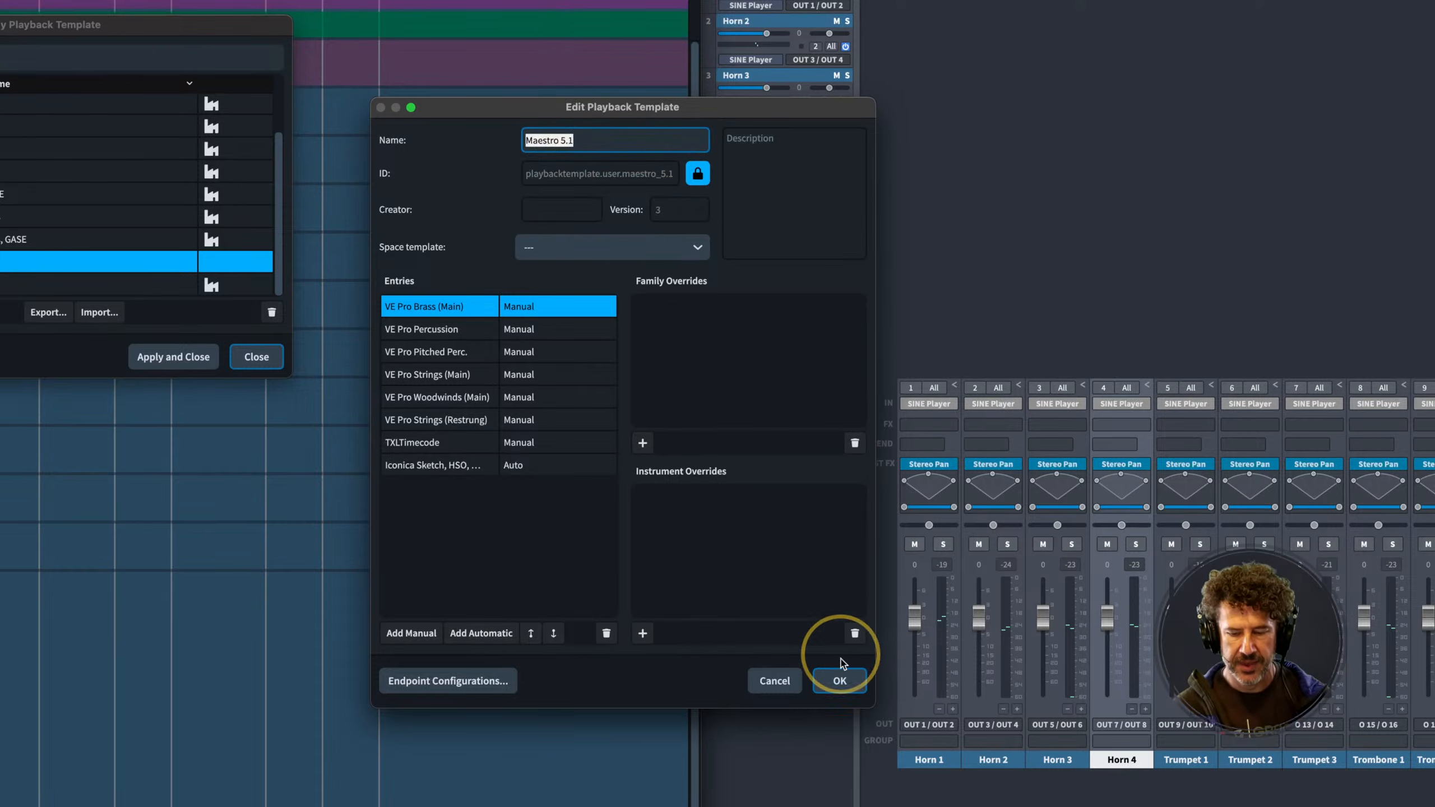
click(840, 681)
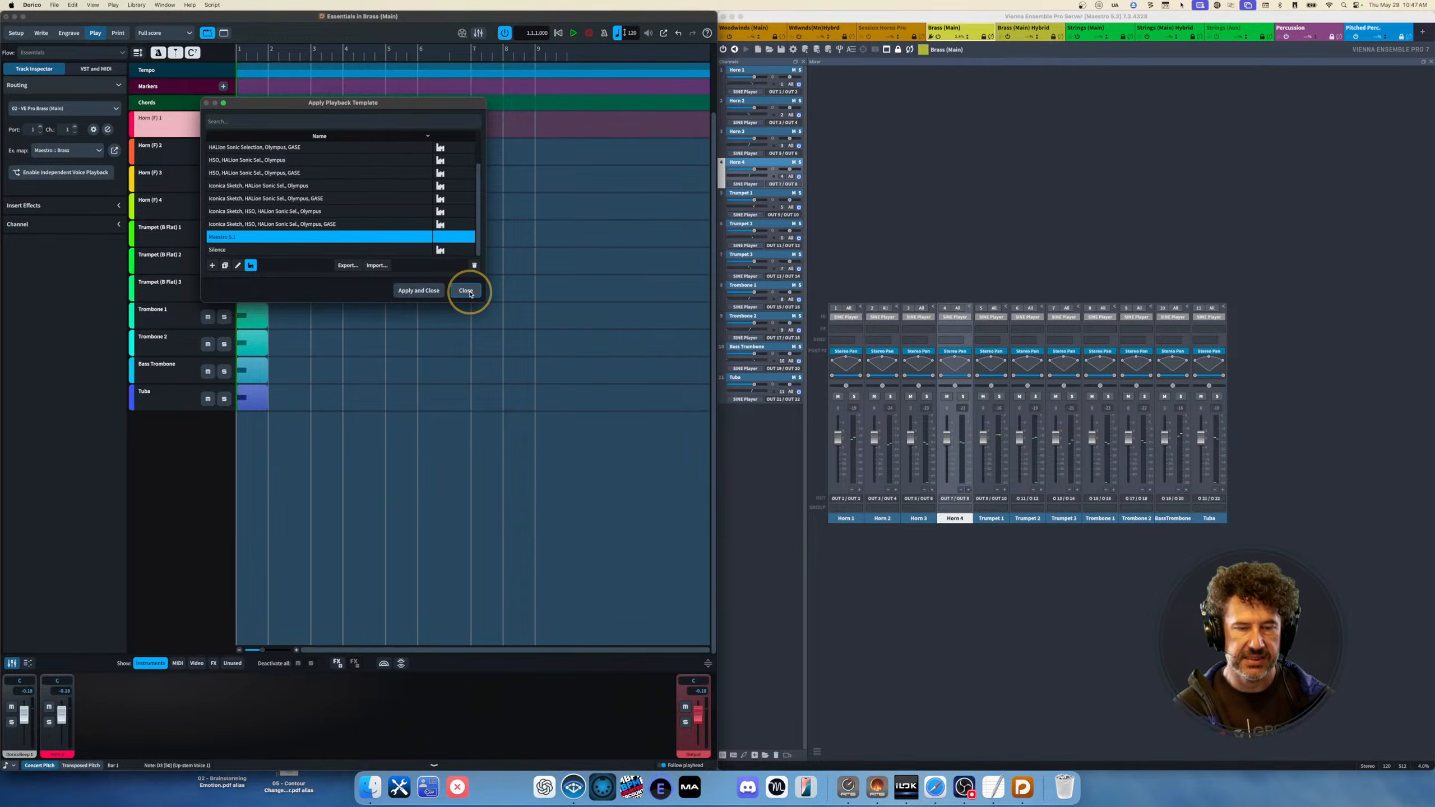
click(466, 290)
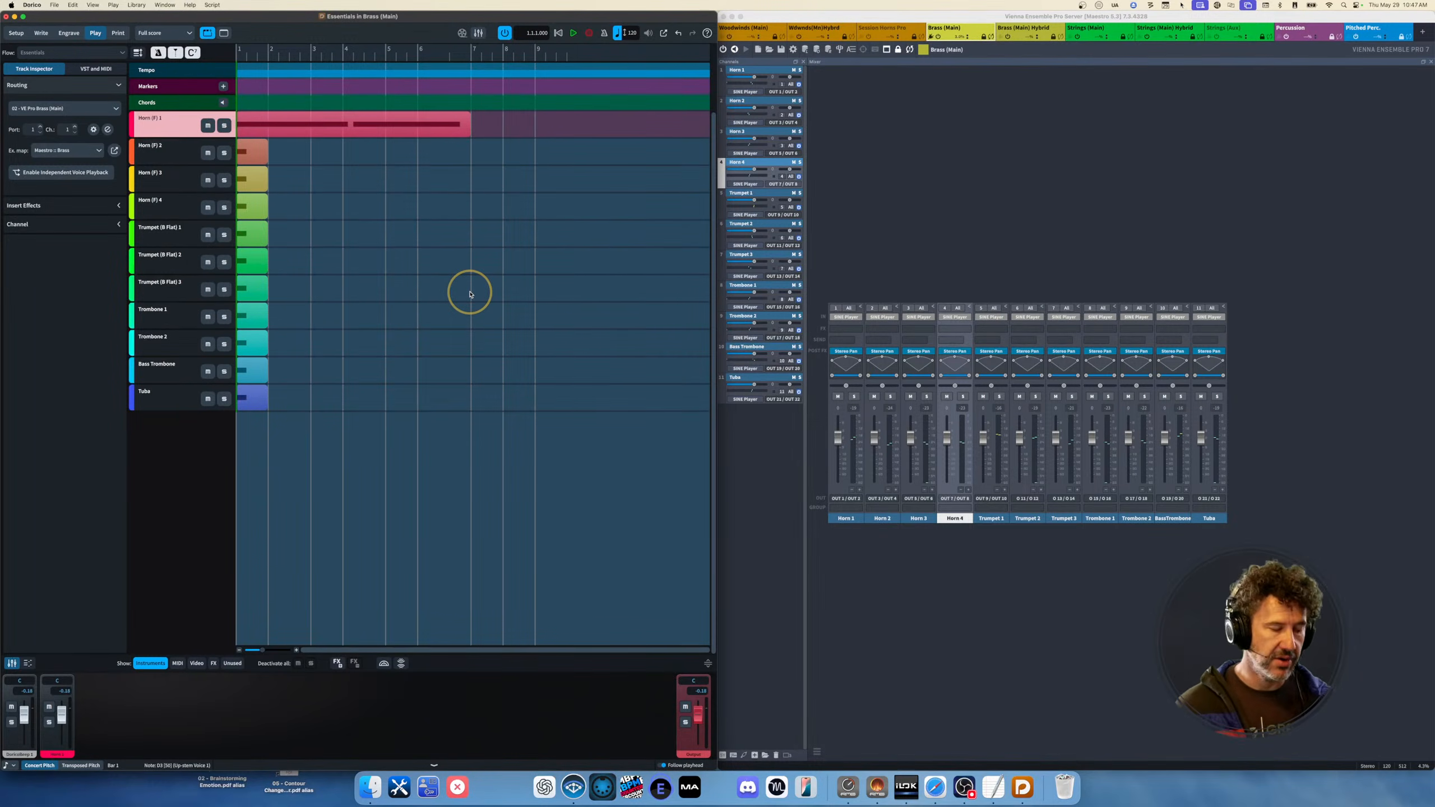